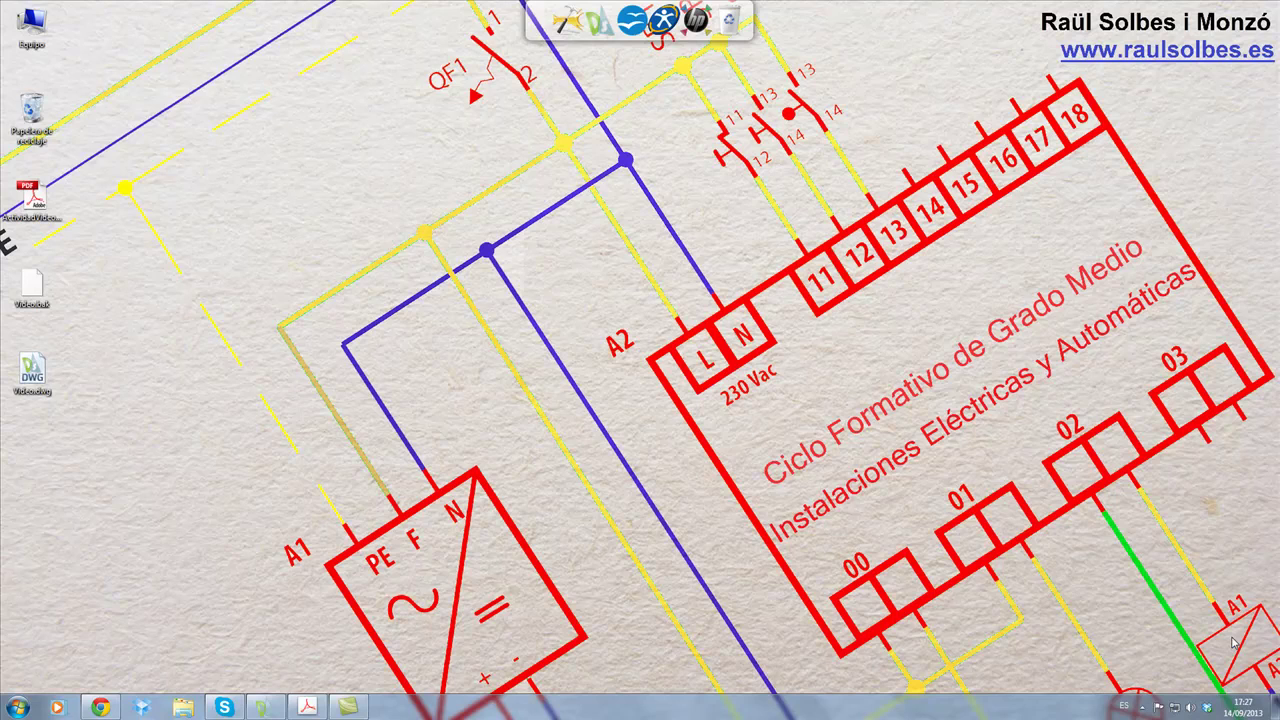
# - Place ActividadVideoDraftSight.pdf in Acrobat beside the DraftSight front-view drawing
pyautogui.click(305, 707)
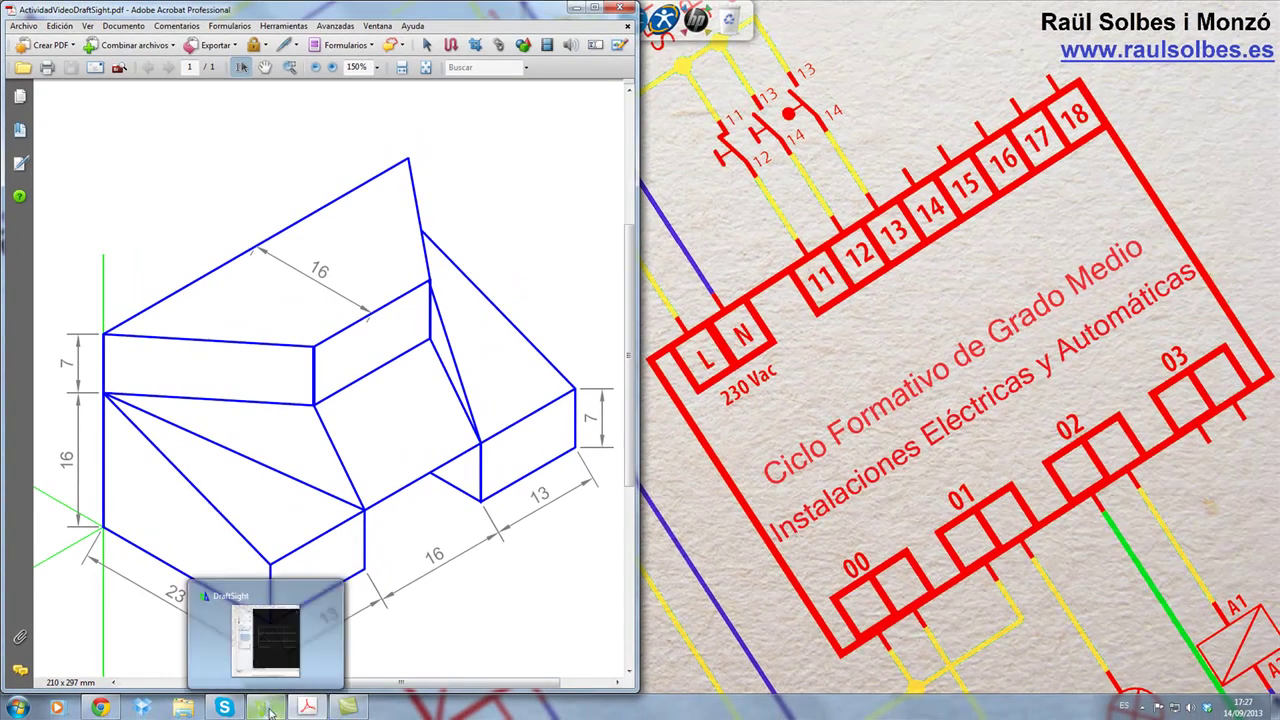
pyautogui.click(263, 707)
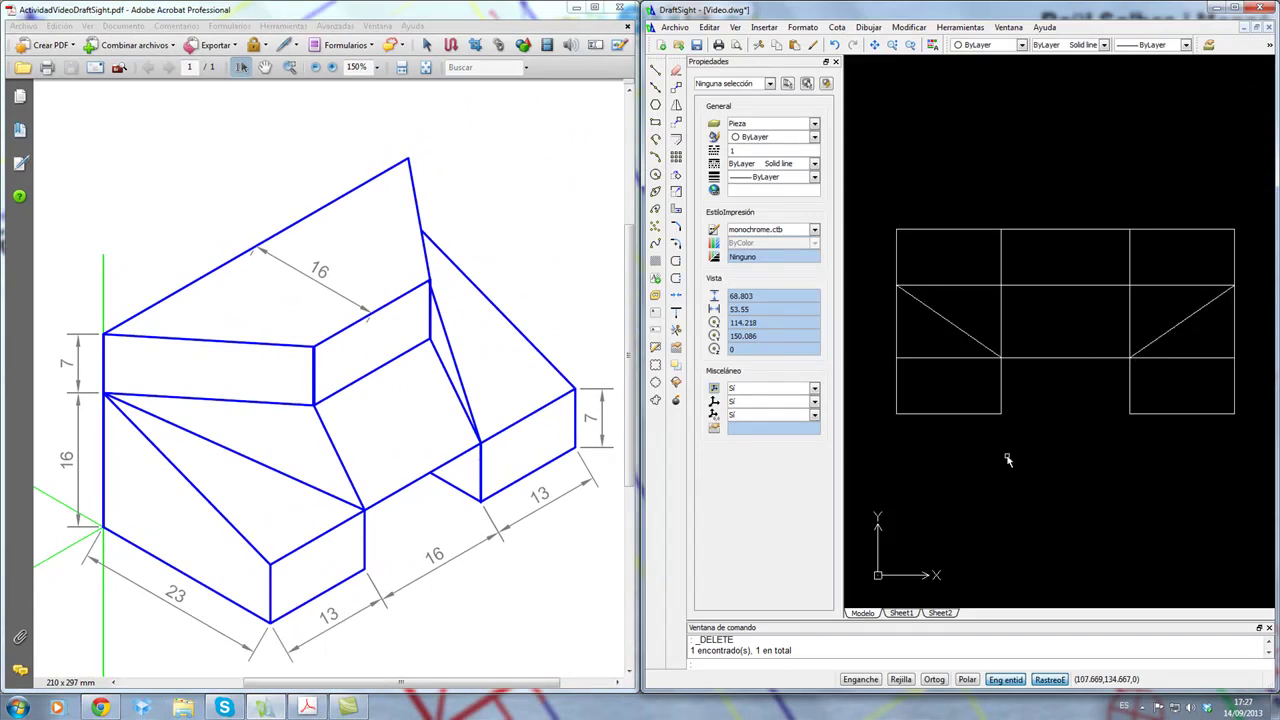
# - Zoom out and offset the front view's right vertical edge 15 units to the right
pyautogui.scroll(-2, 970, 447)
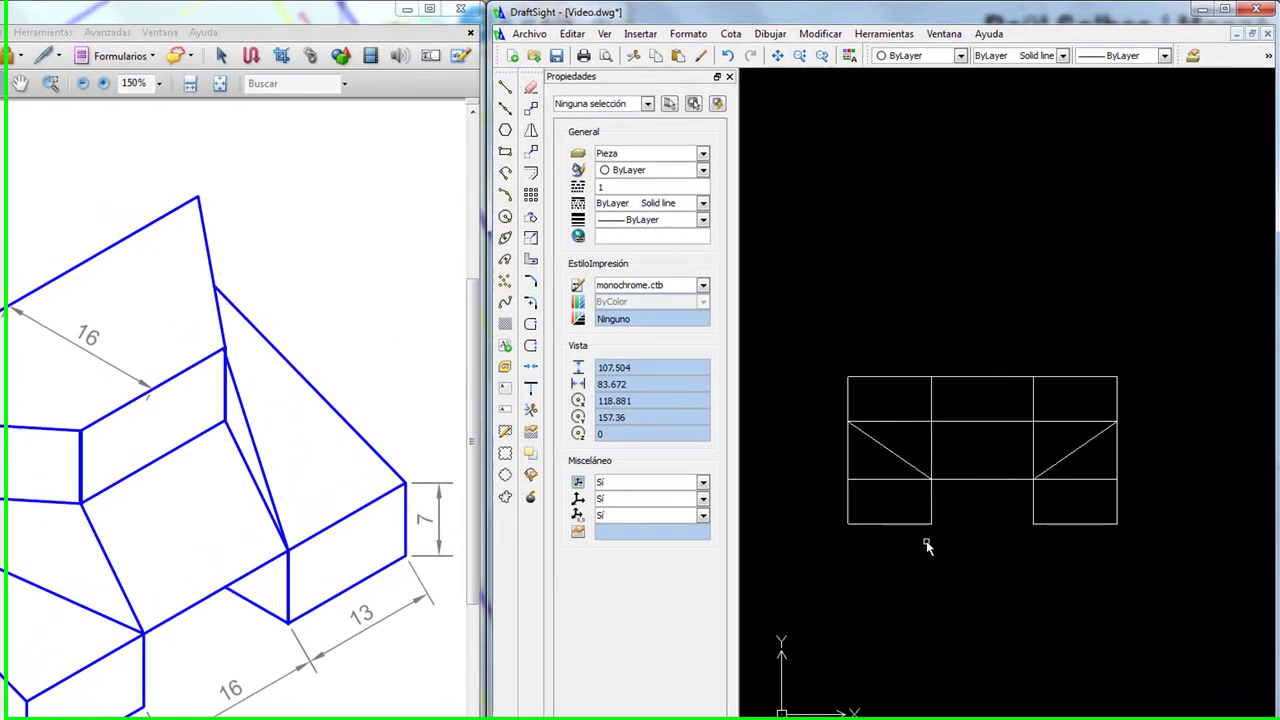
pyautogui.scroll(-1, 940, 558)
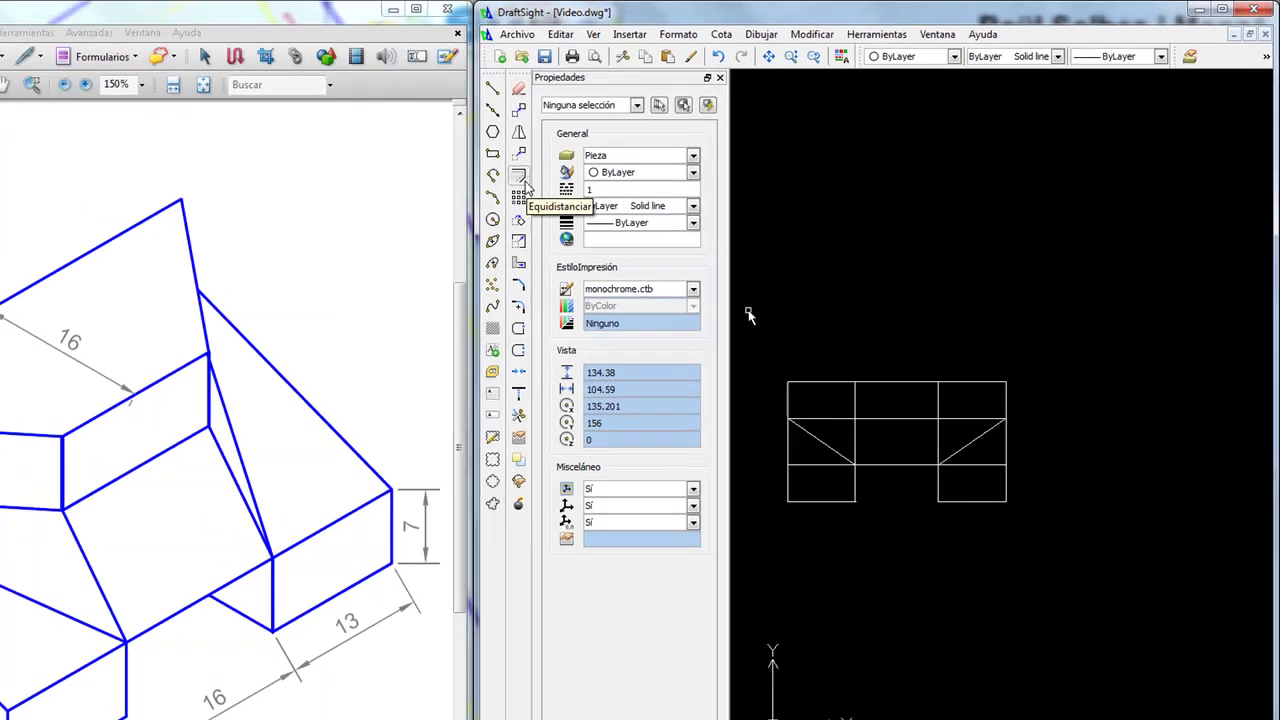
pyautogui.click(375, 210)
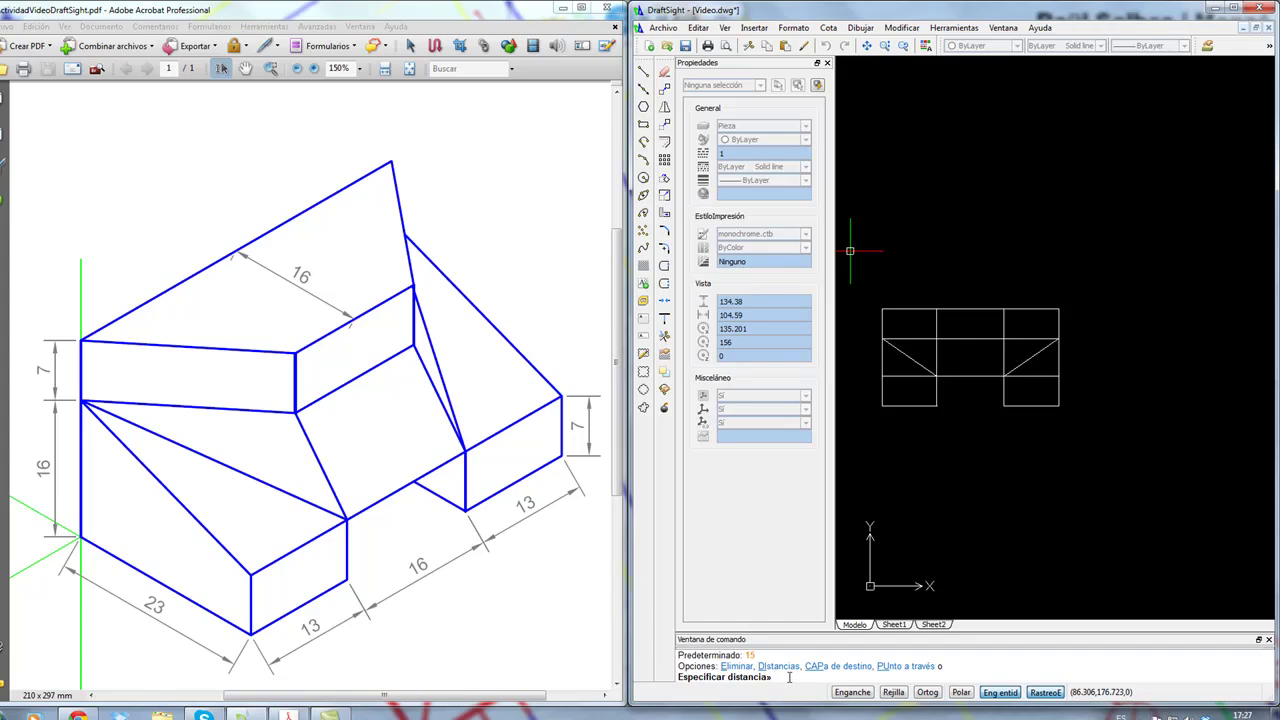
pyautogui.write('15')
pyautogui.press('Return')
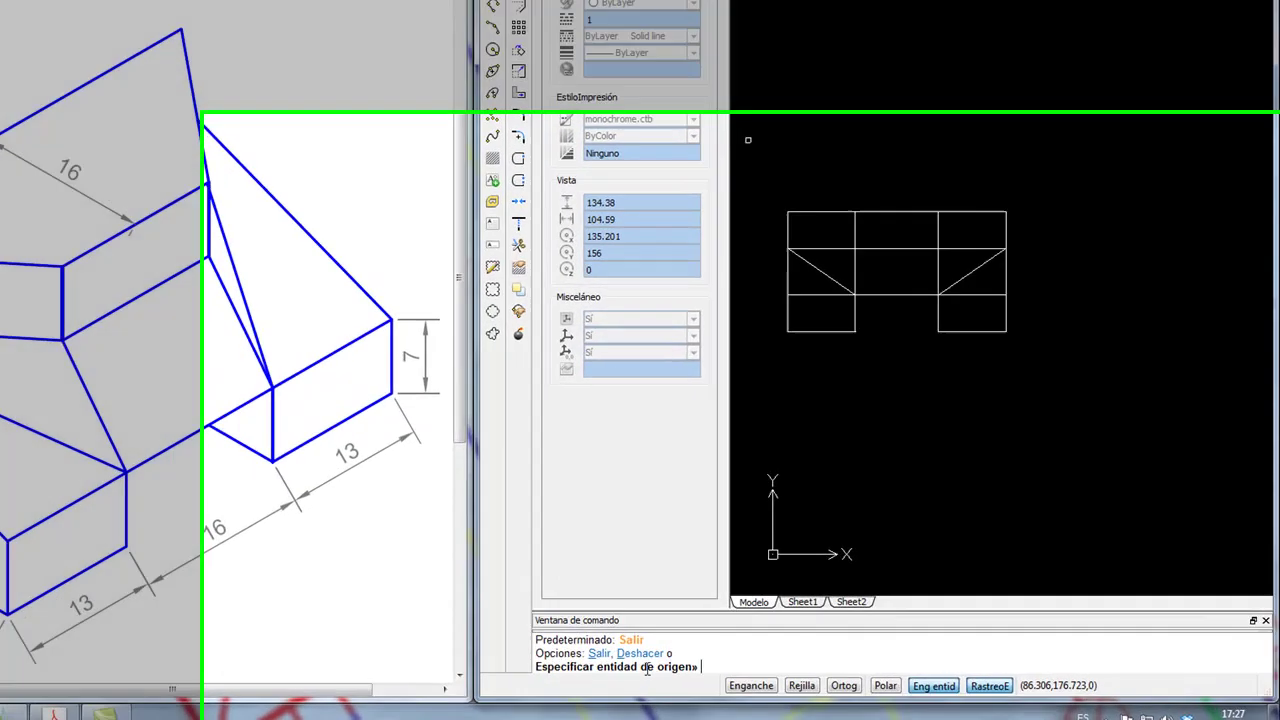
pyautogui.click(955, 189)
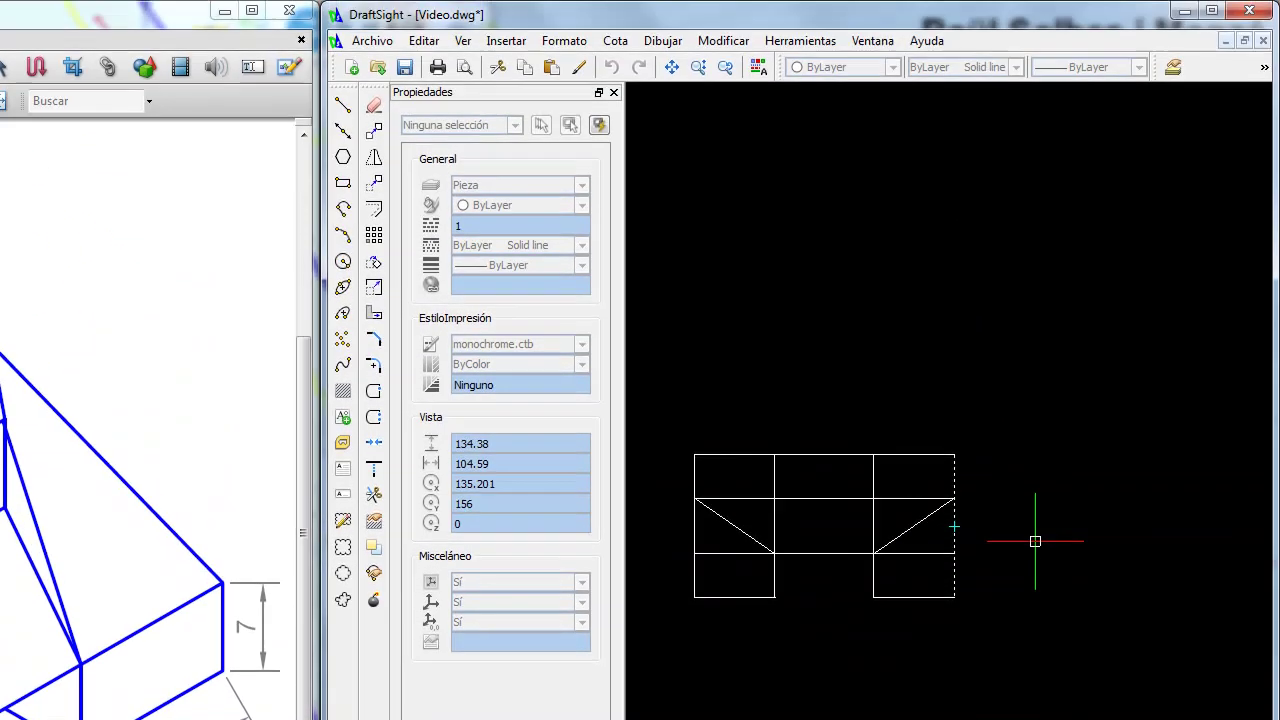
pyautogui.click(1035, 541)
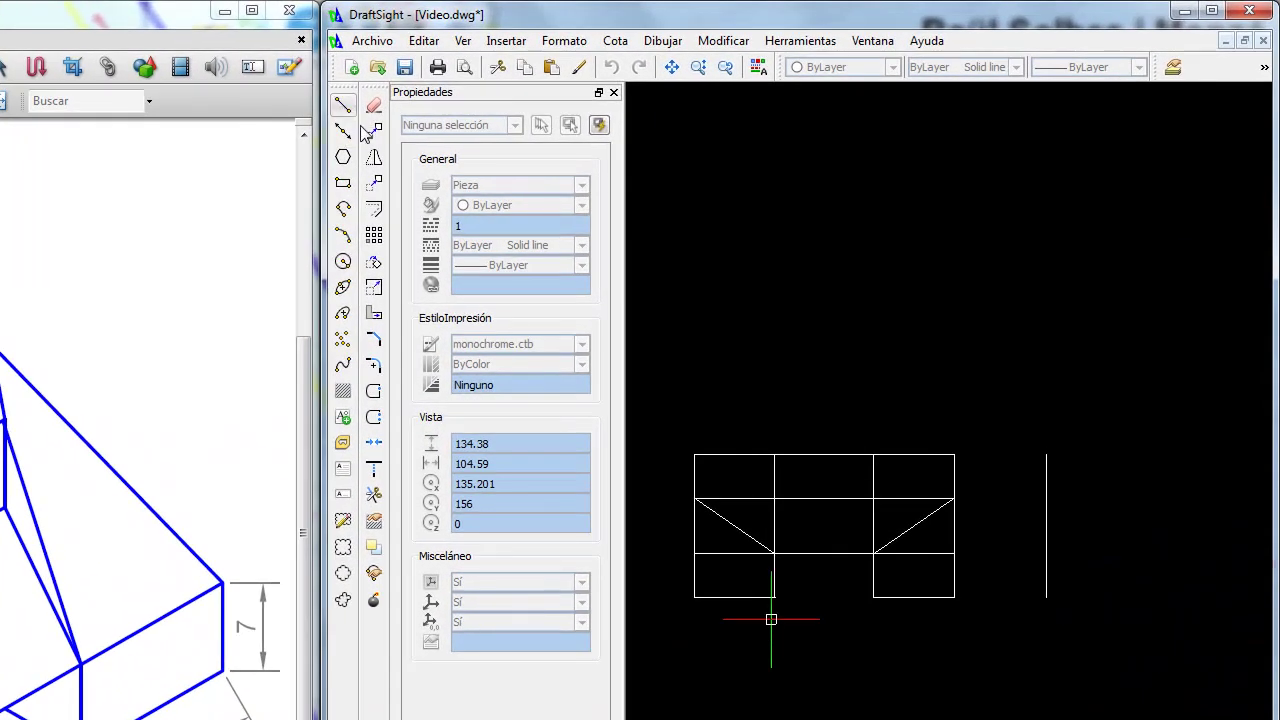
pyautogui.click(1046, 597)
pyautogui.write('@23')
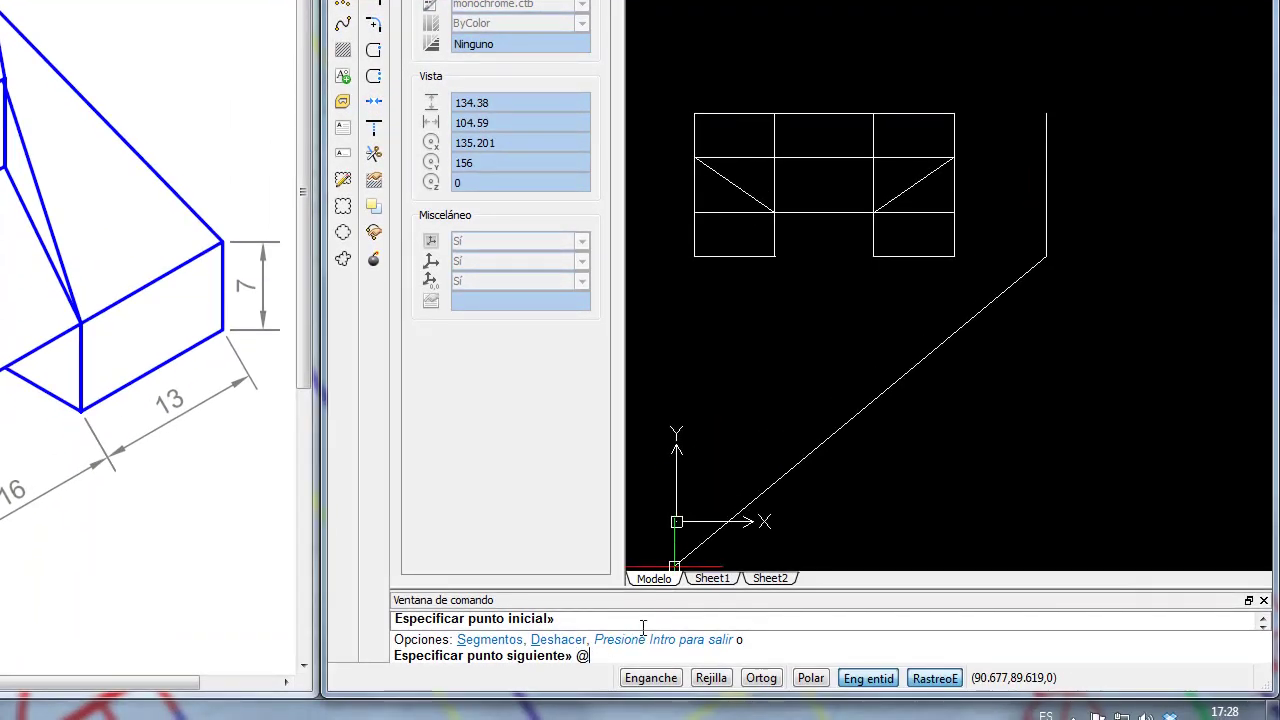
pyautogui.write('<')
pyautogui.press('Return')
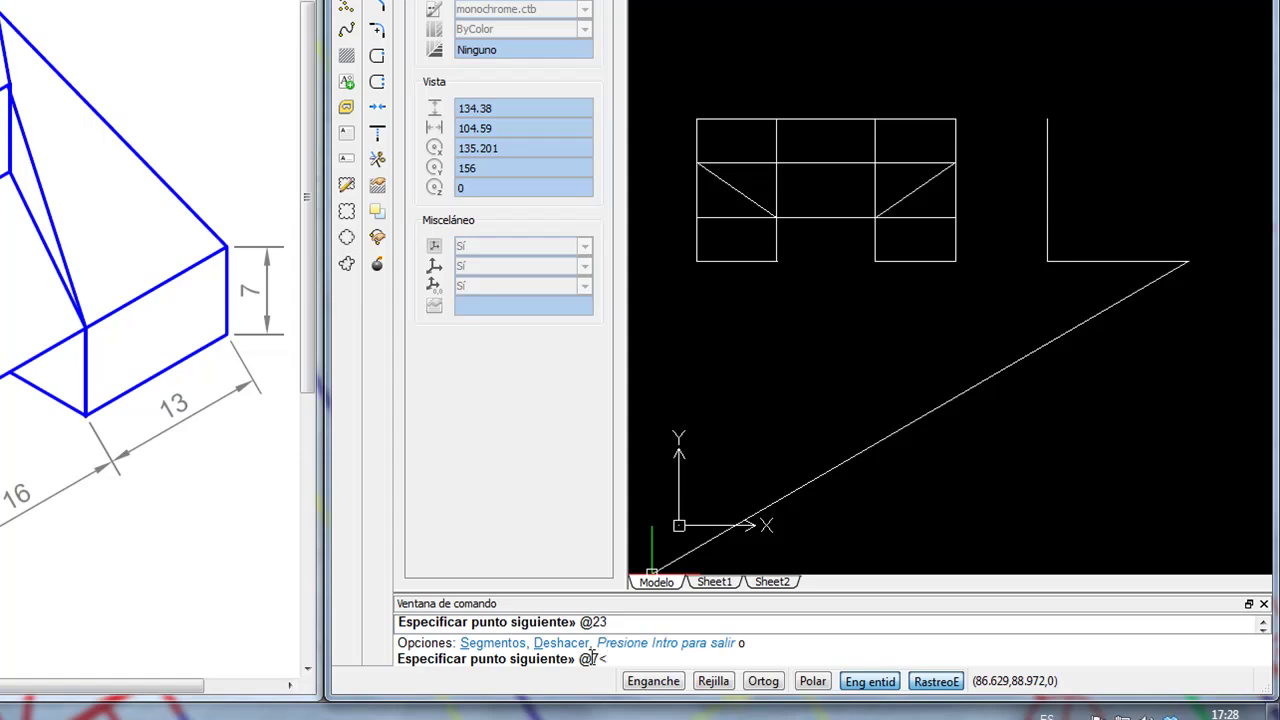
pyautogui.press('Return')
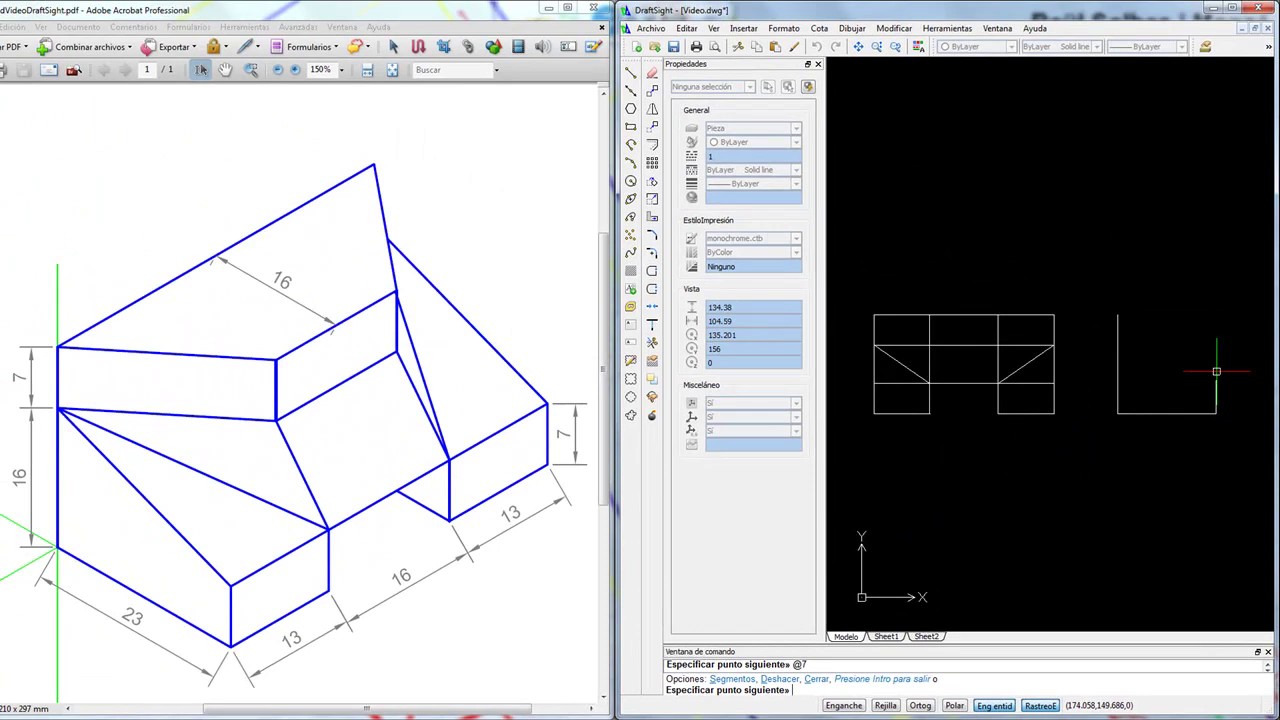
pyautogui.press('Escape')
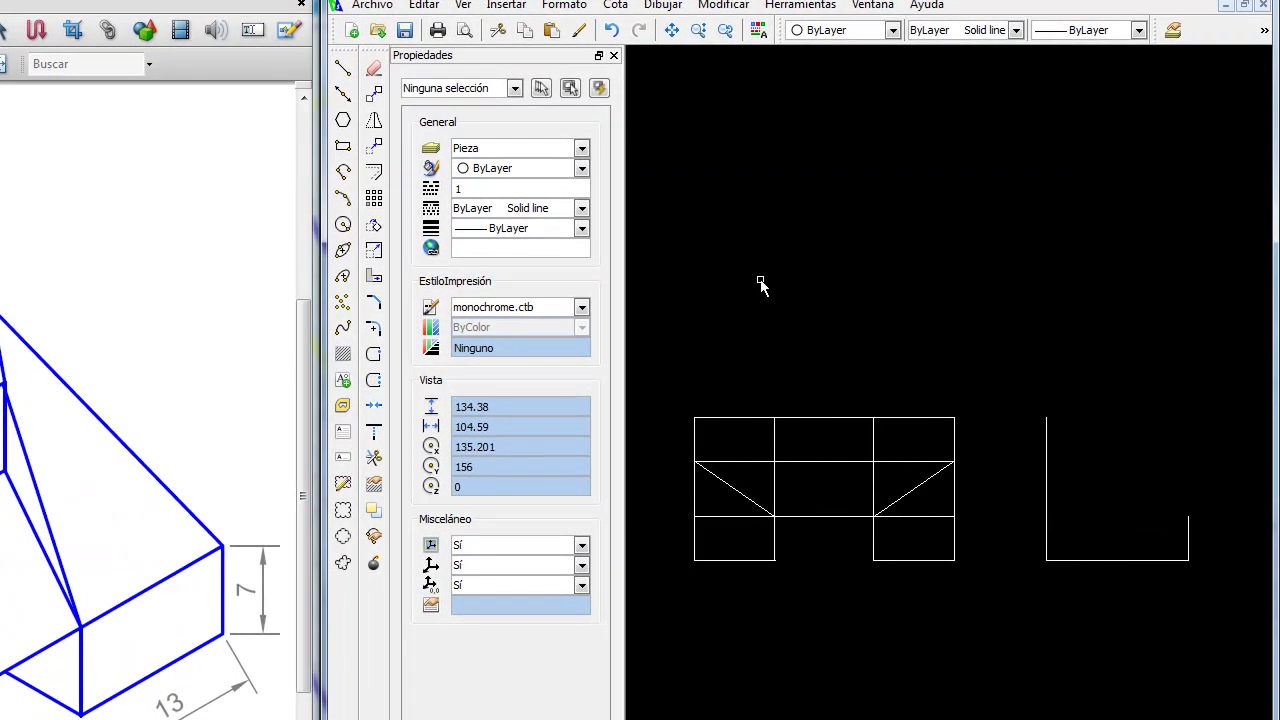
# - Repeat LINE from the left line's top: 16-unit top edge, 7-unit drop, then slope to the right upright
pyautogui.rightClick(772, 305)
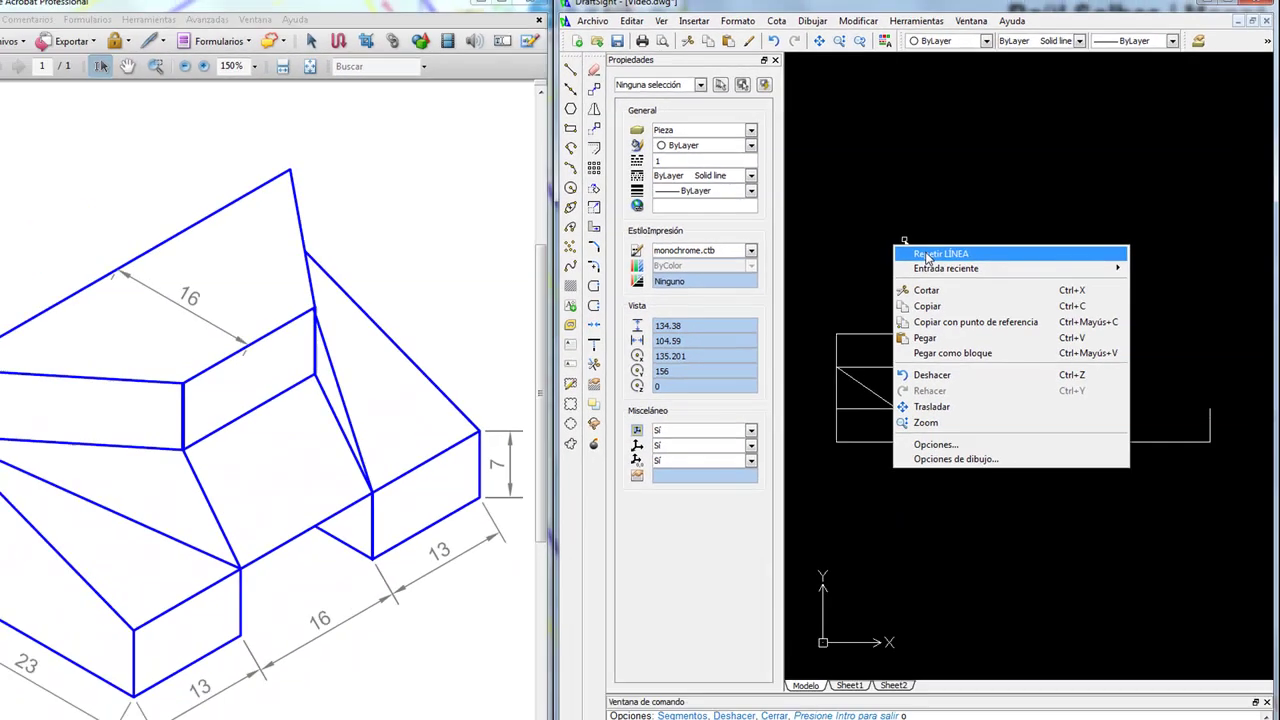
pyautogui.click(927, 258)
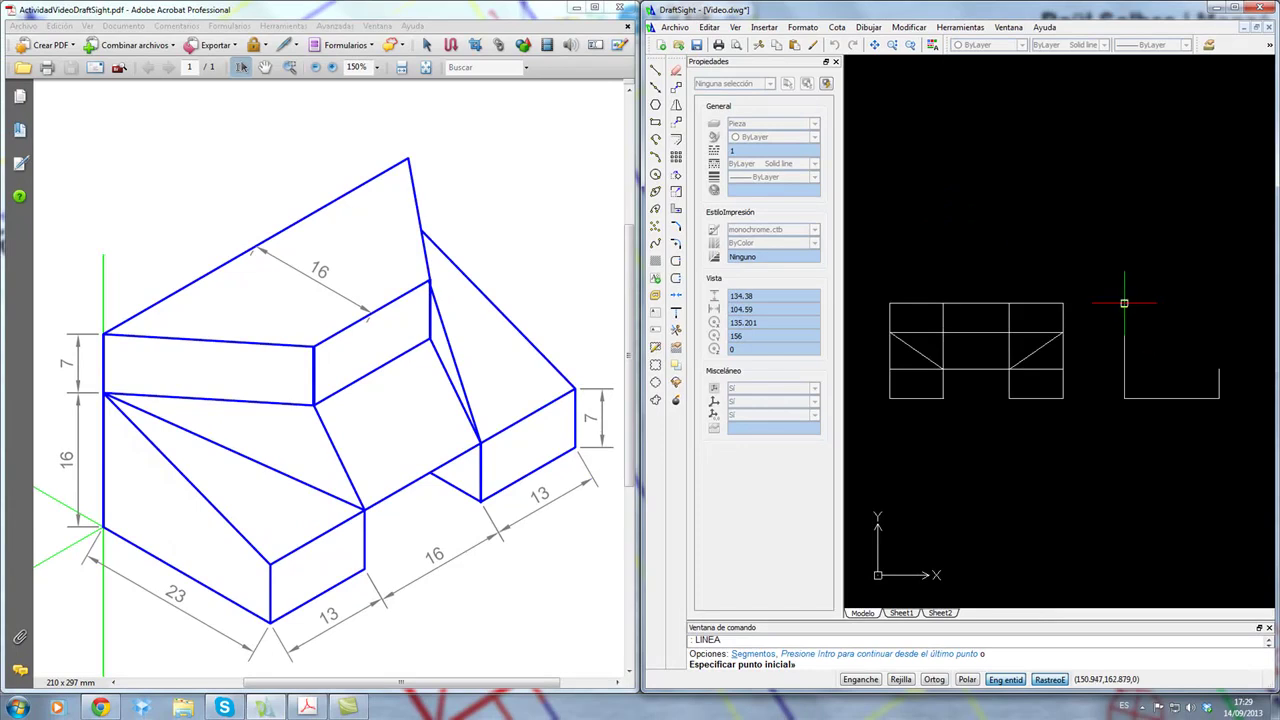
pyautogui.click(1124, 302)
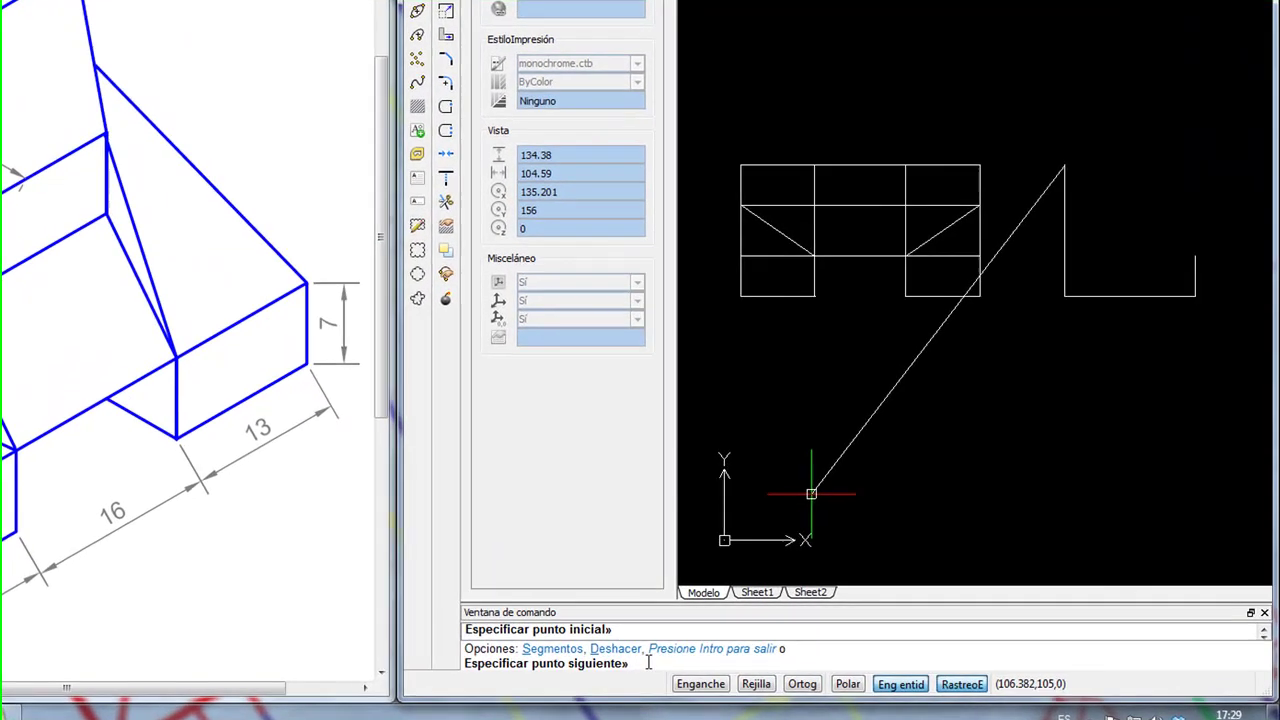
pyautogui.write('@16<0')
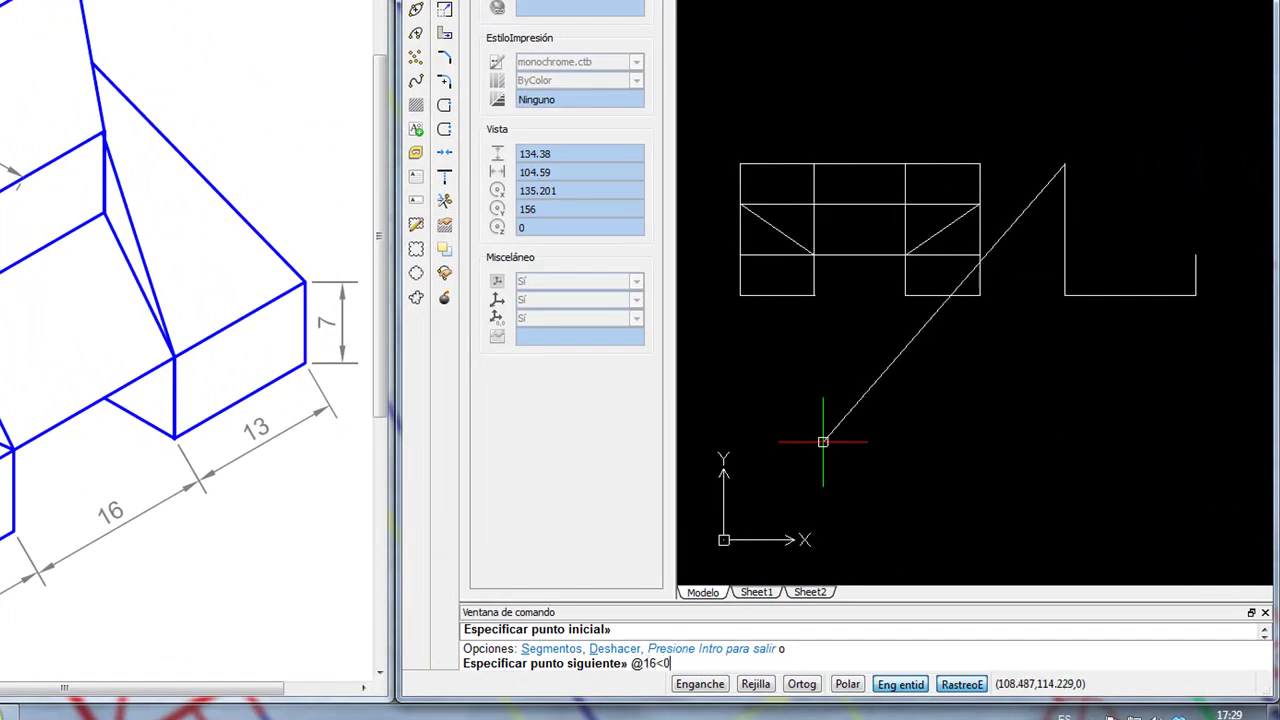
pyautogui.press('Return')
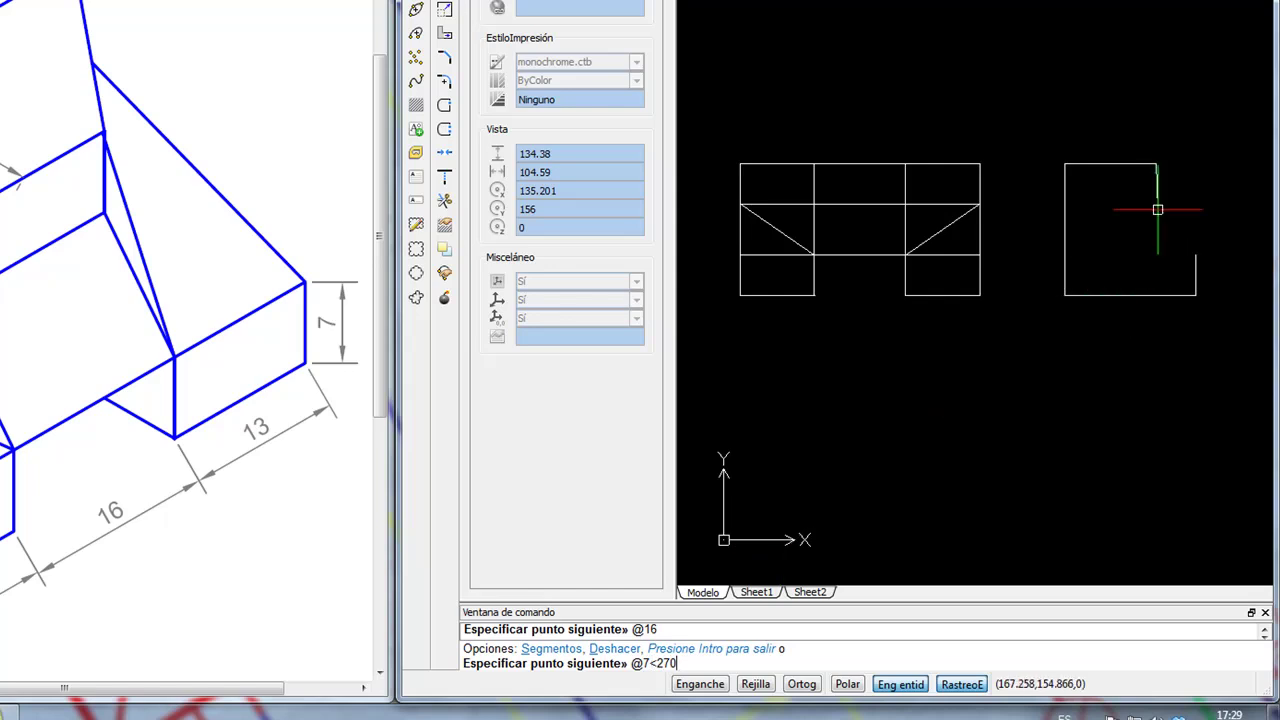
pyautogui.press('Return')
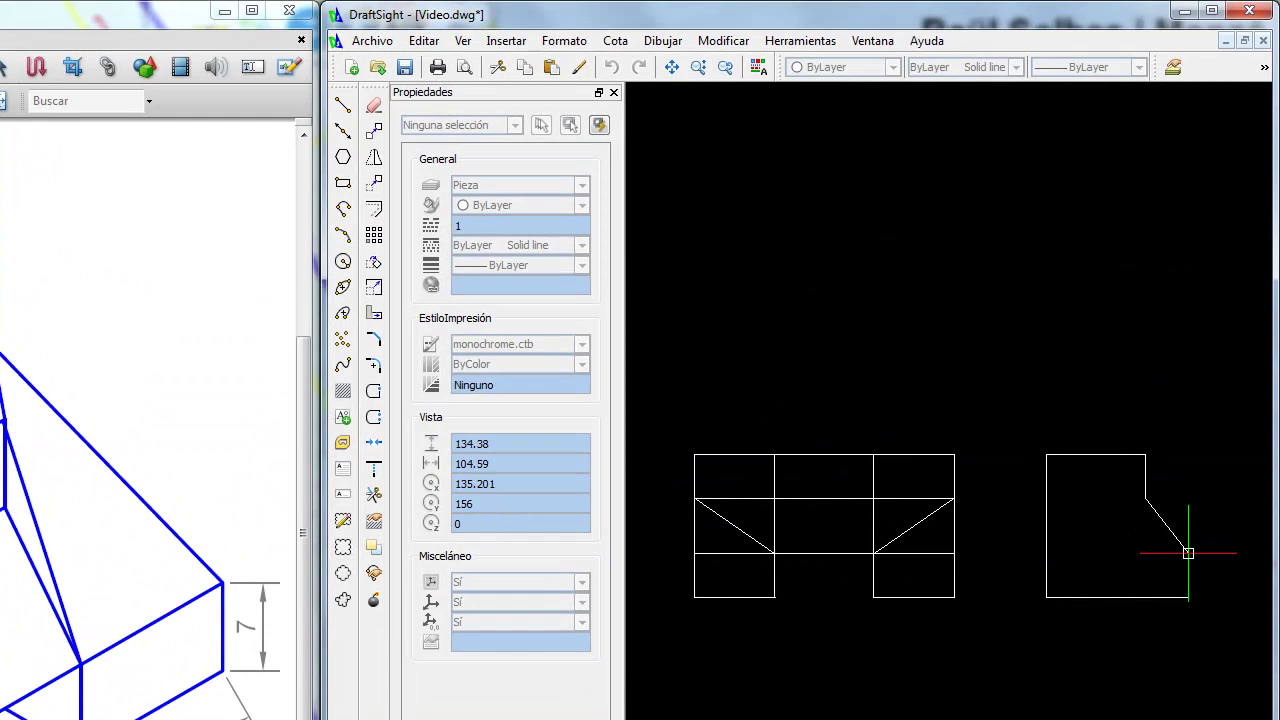
pyautogui.click(1188, 553)
pyautogui.click(1188, 597)
pyautogui.press('Escape')
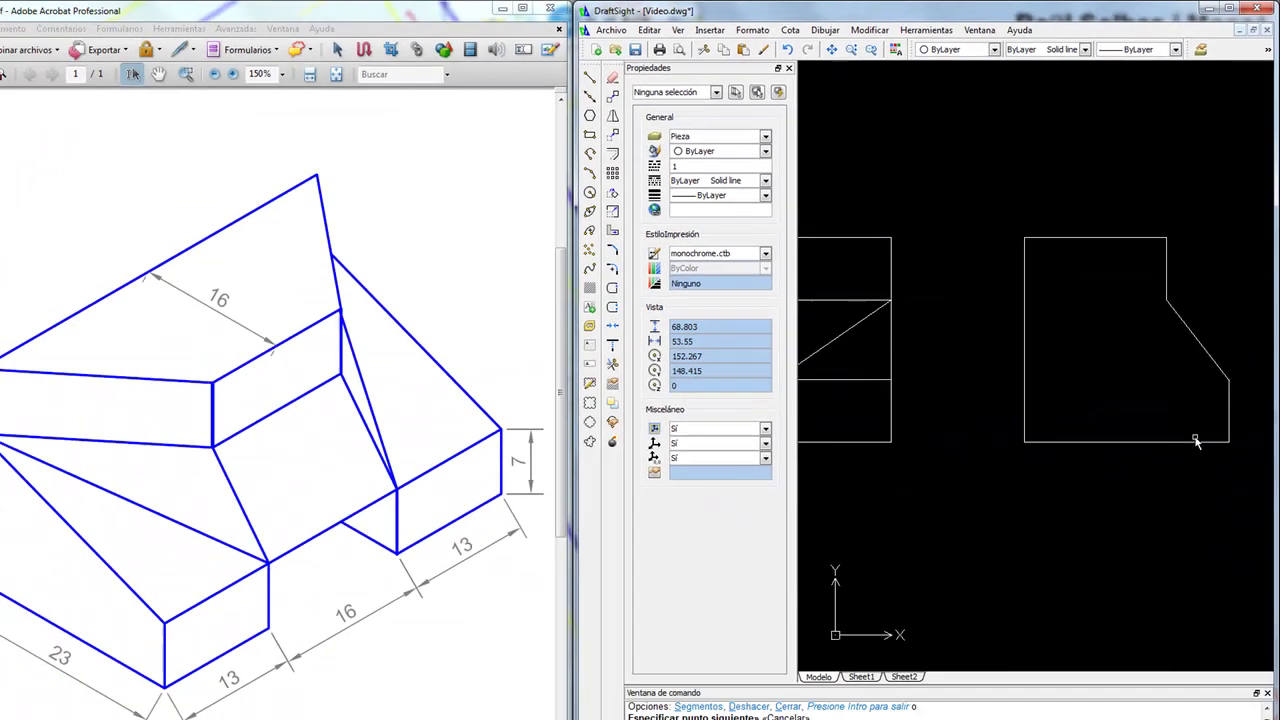
# - Zoom in and draw a horizontal line from the inner corner across to the left edge
pyautogui.scroll(2, 1176, 448)
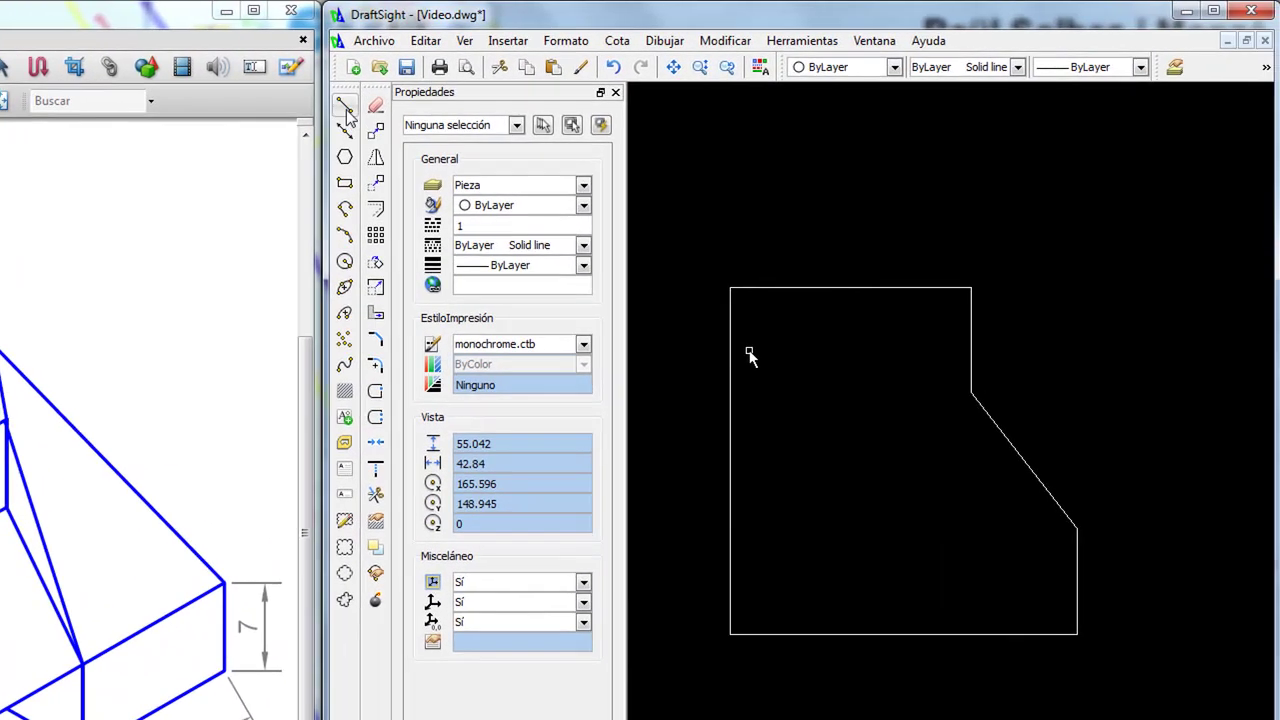
pyautogui.click(969, 393)
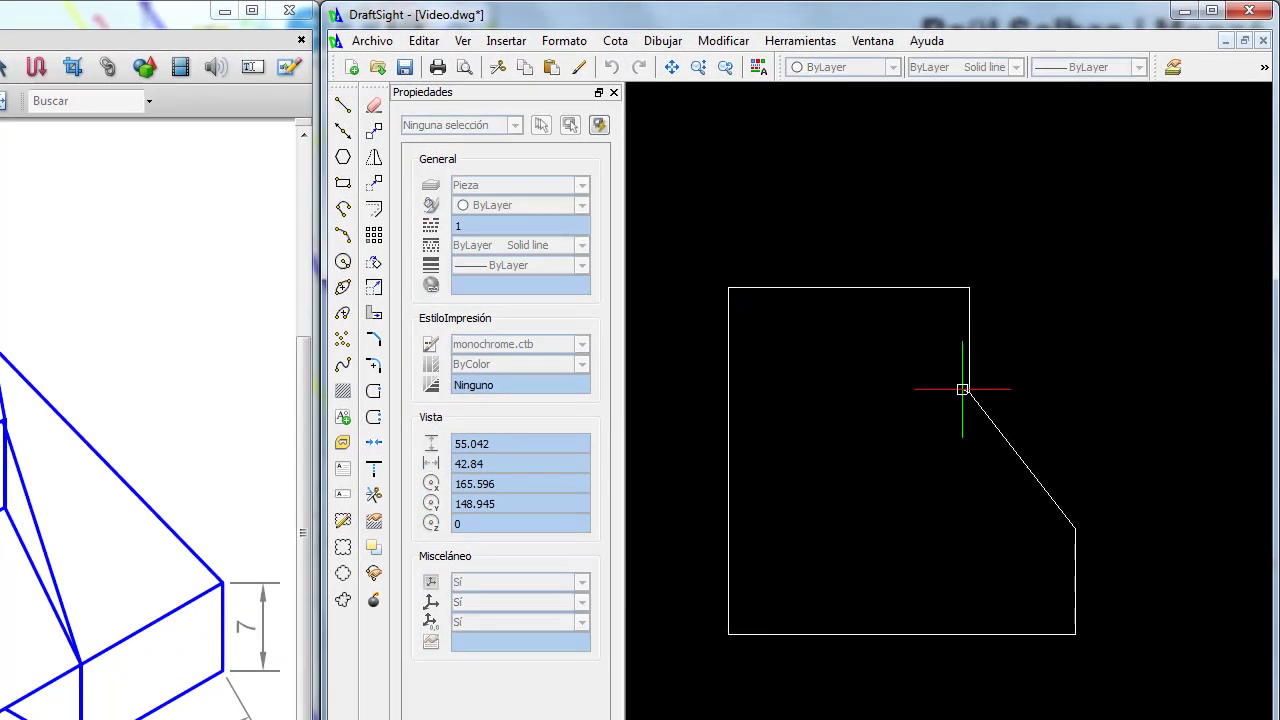
pyautogui.click(728, 393)
pyautogui.press('Escape')
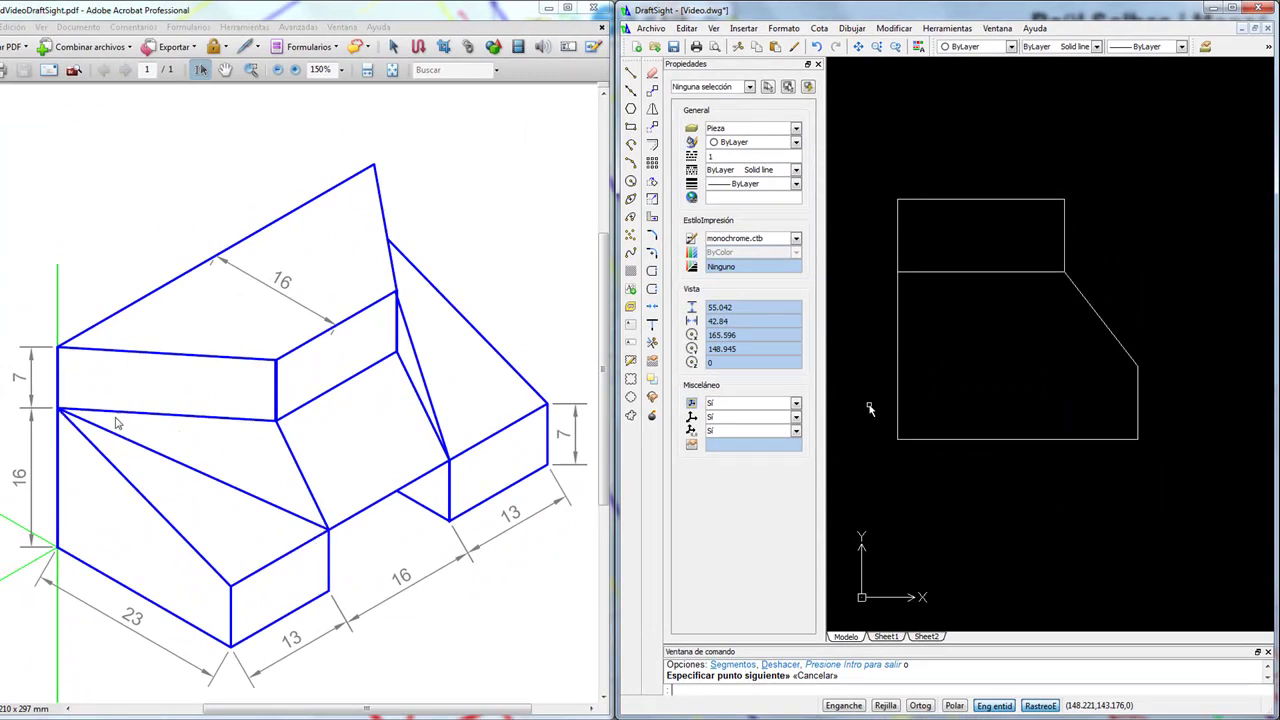
# - Repeat LINE to draw the diagonal from the sloped edge's lower end to the side view's left corner
pyautogui.rightClick(1010, 174)
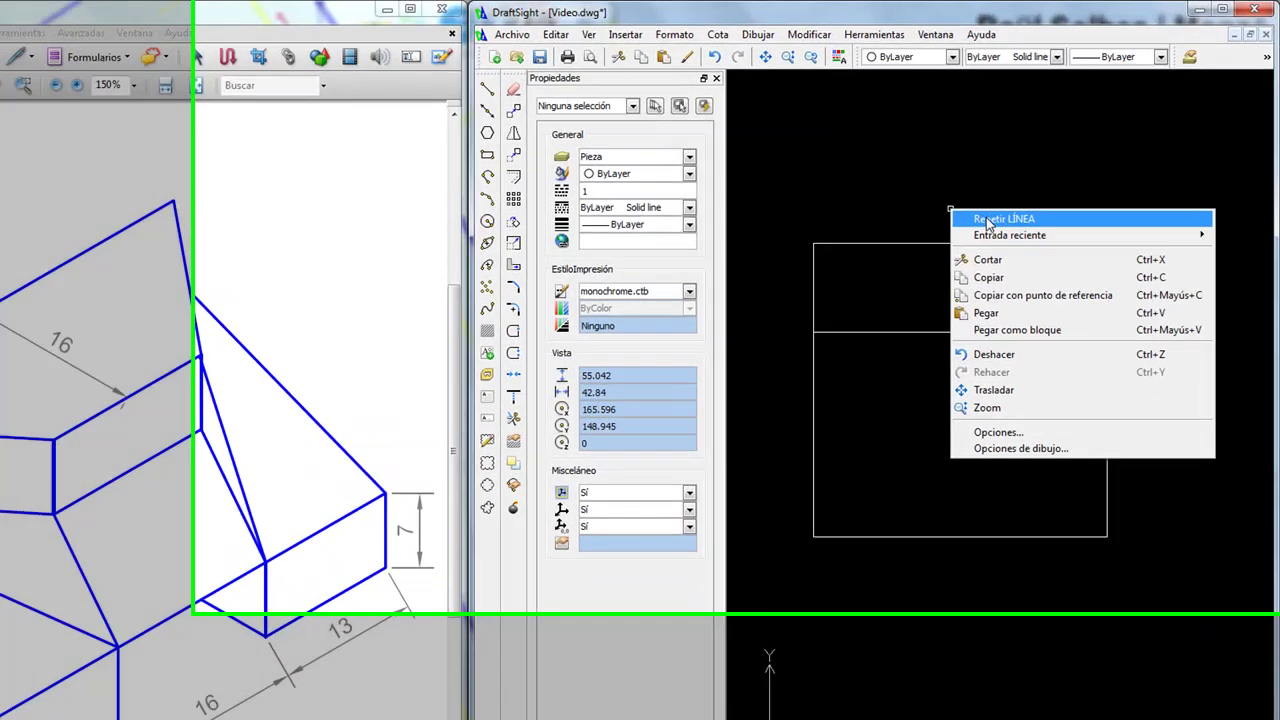
pyautogui.click(1012, 179)
pyautogui.click(1064, 272)
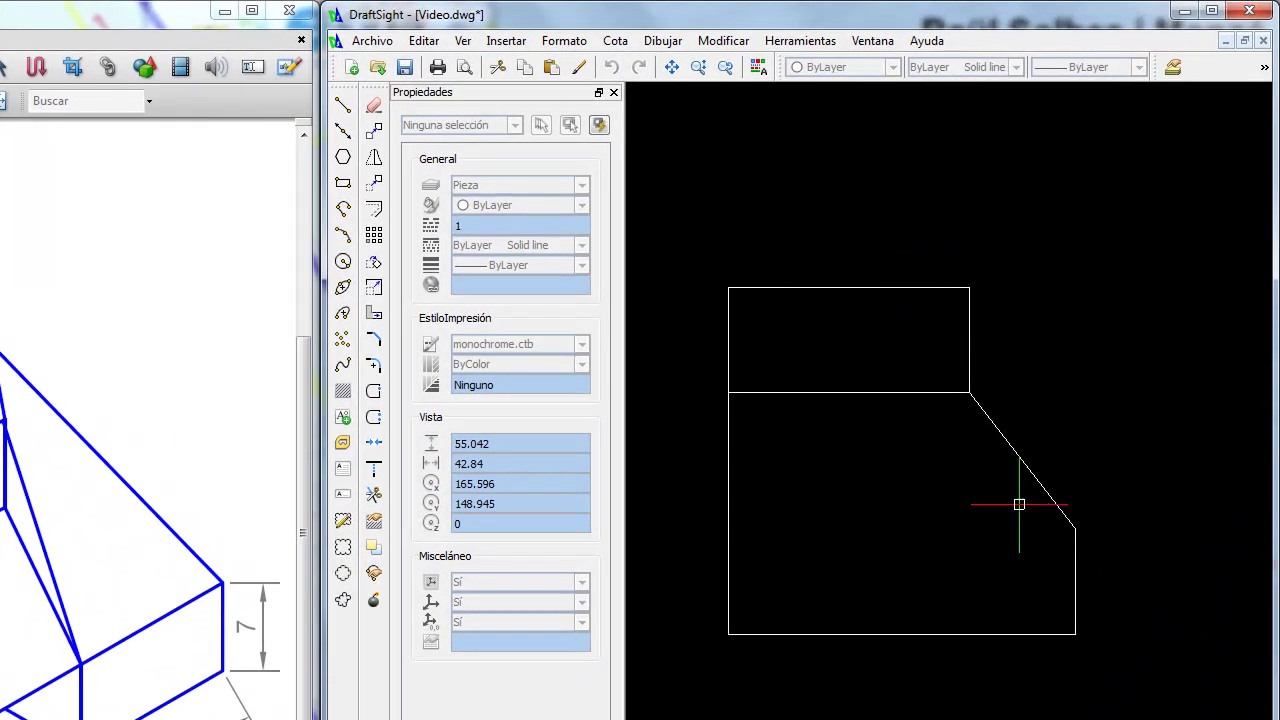
pyautogui.click(1075, 528)
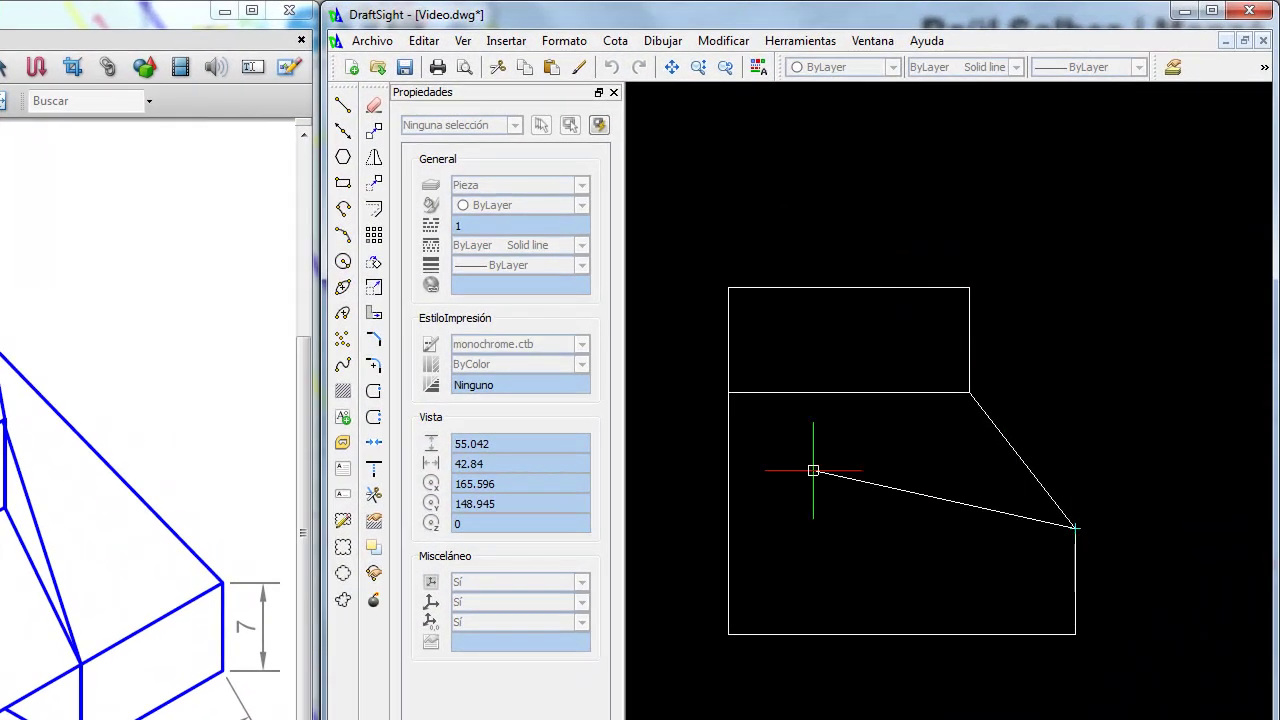
pyautogui.click(728, 393)
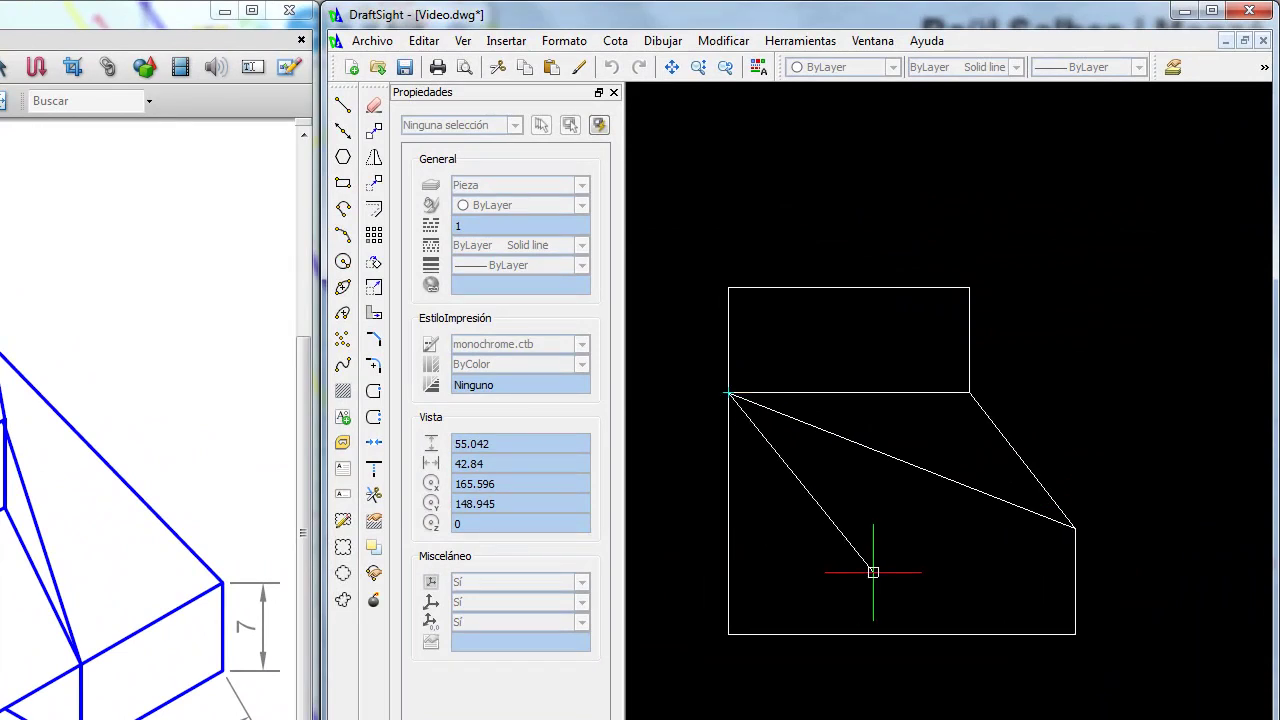
pyautogui.press('Return')
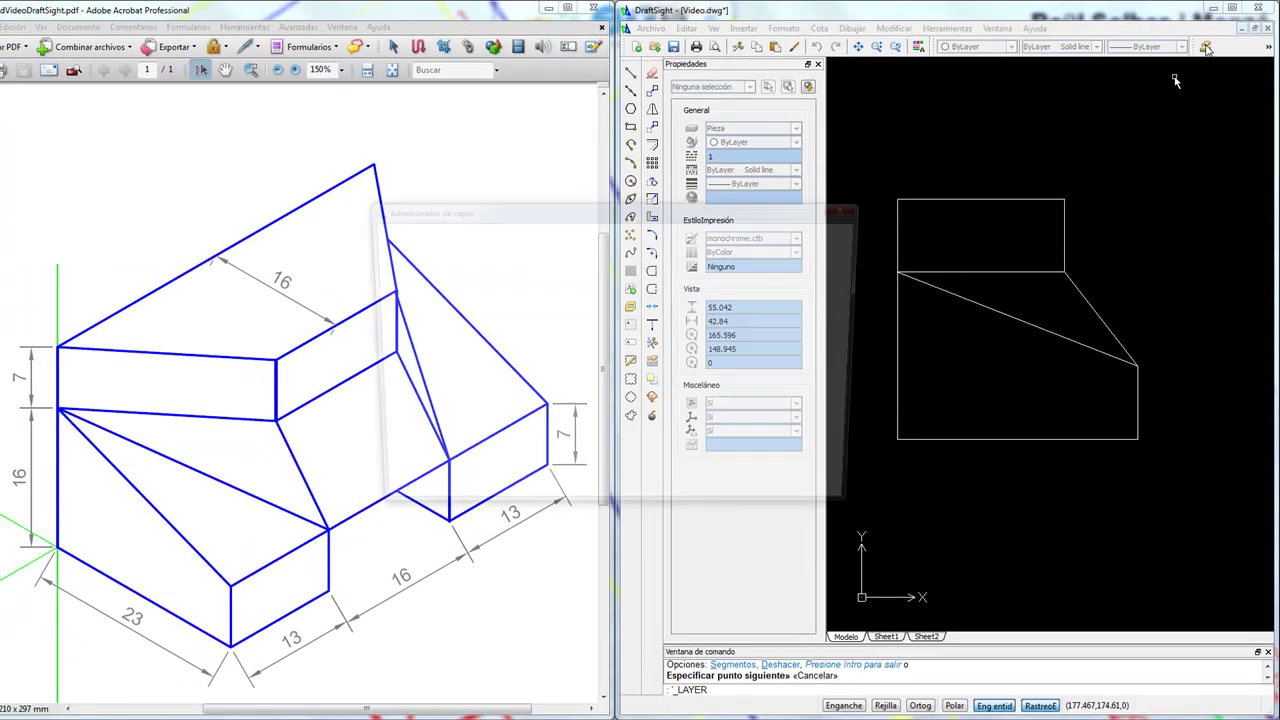
# - Create a new layer in the Layer Manager and name it LineasOcultas
pyautogui.click(1196, 55)
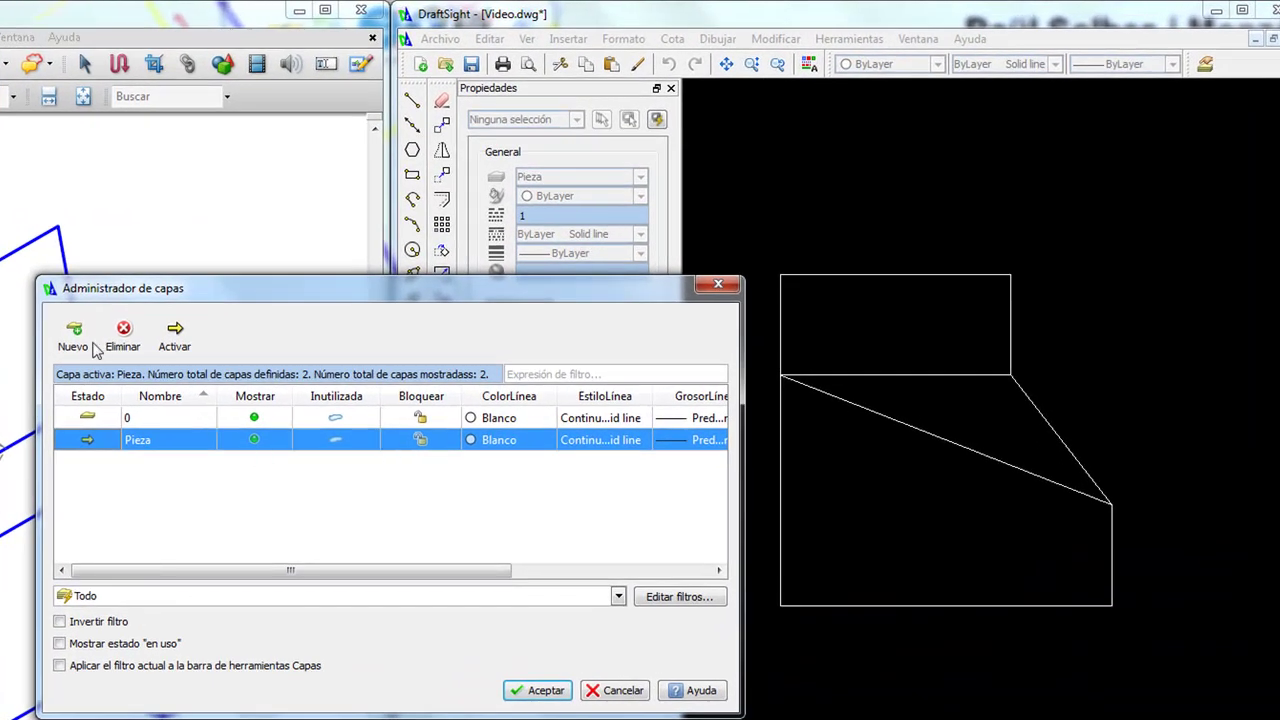
pyautogui.click(74, 338)
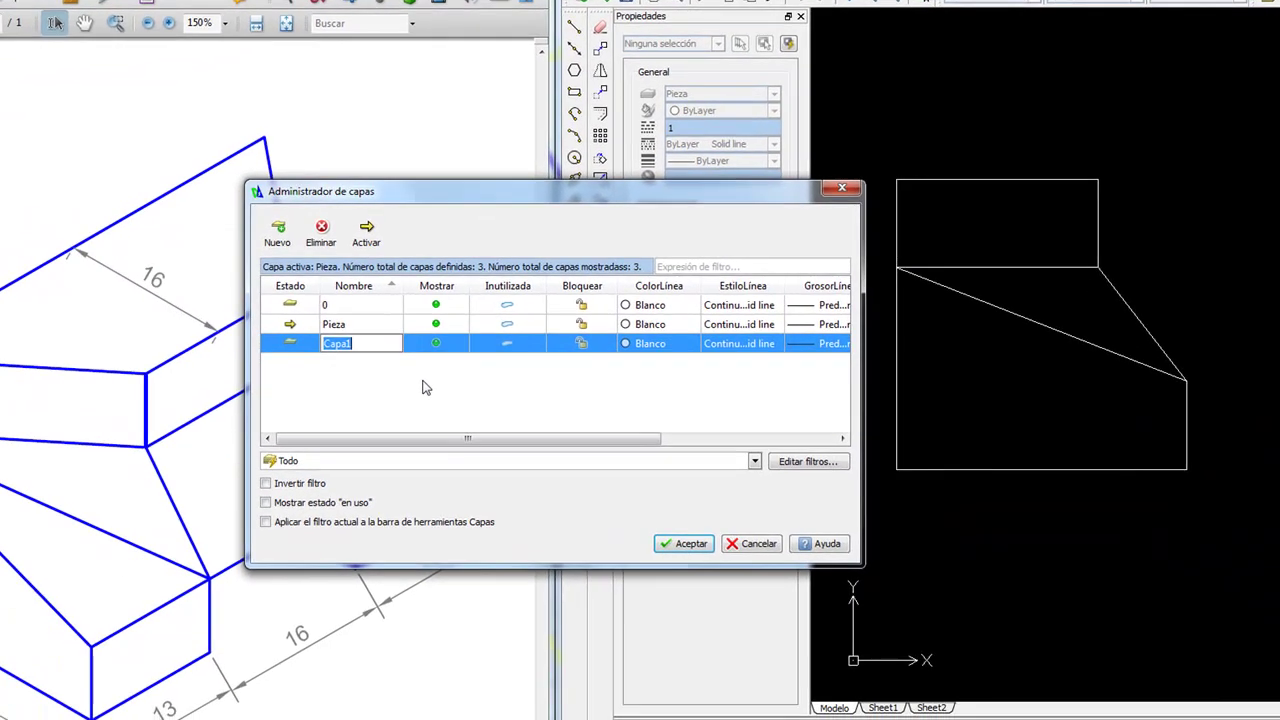
pyautogui.write('Li')
pyautogui.write('as')
pyautogui.click(641, 350)
# - Set the LineasOcultas layer colour to Verde
pyautogui.click(692, 343)
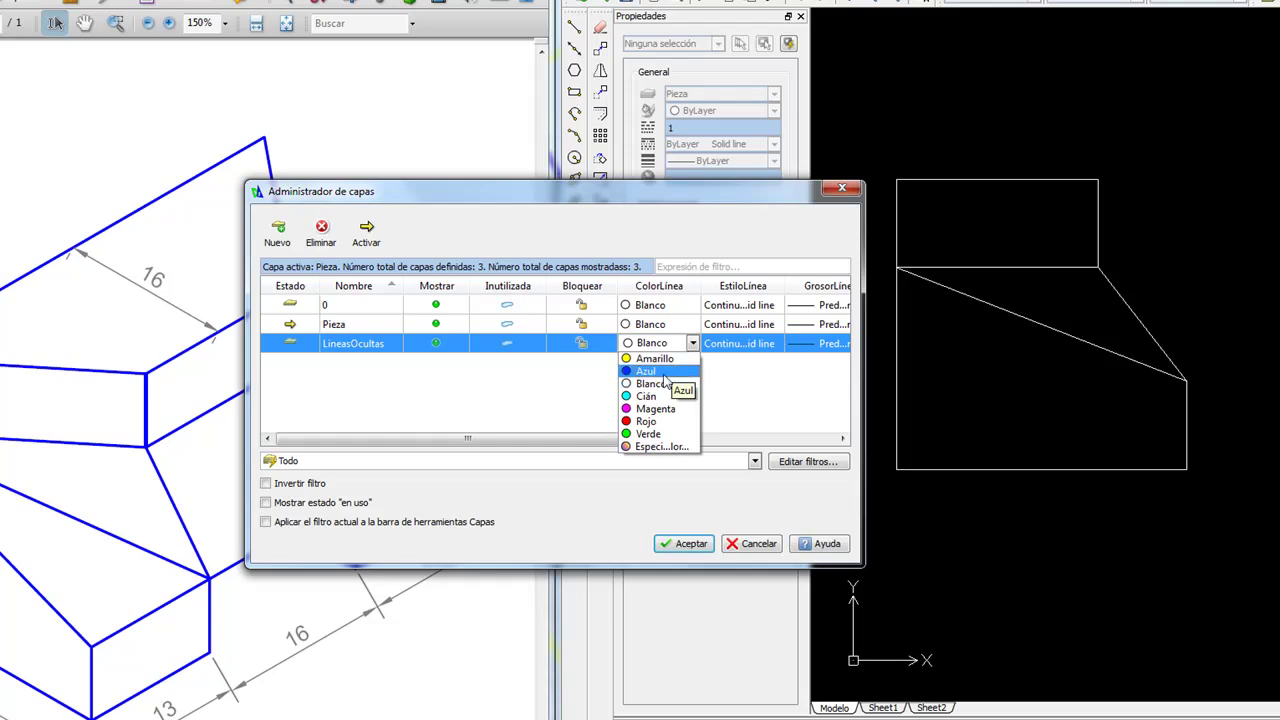
pyautogui.click(664, 380)
pyautogui.click(692, 345)
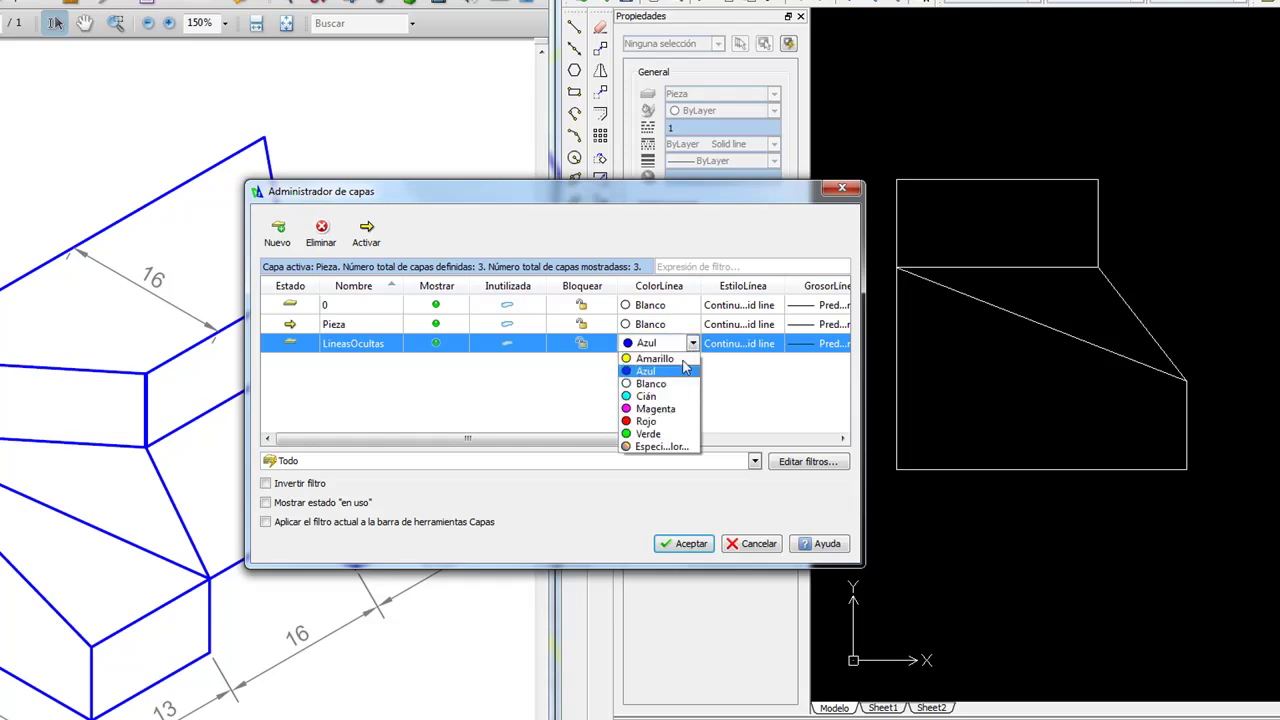
pyautogui.click(662, 437)
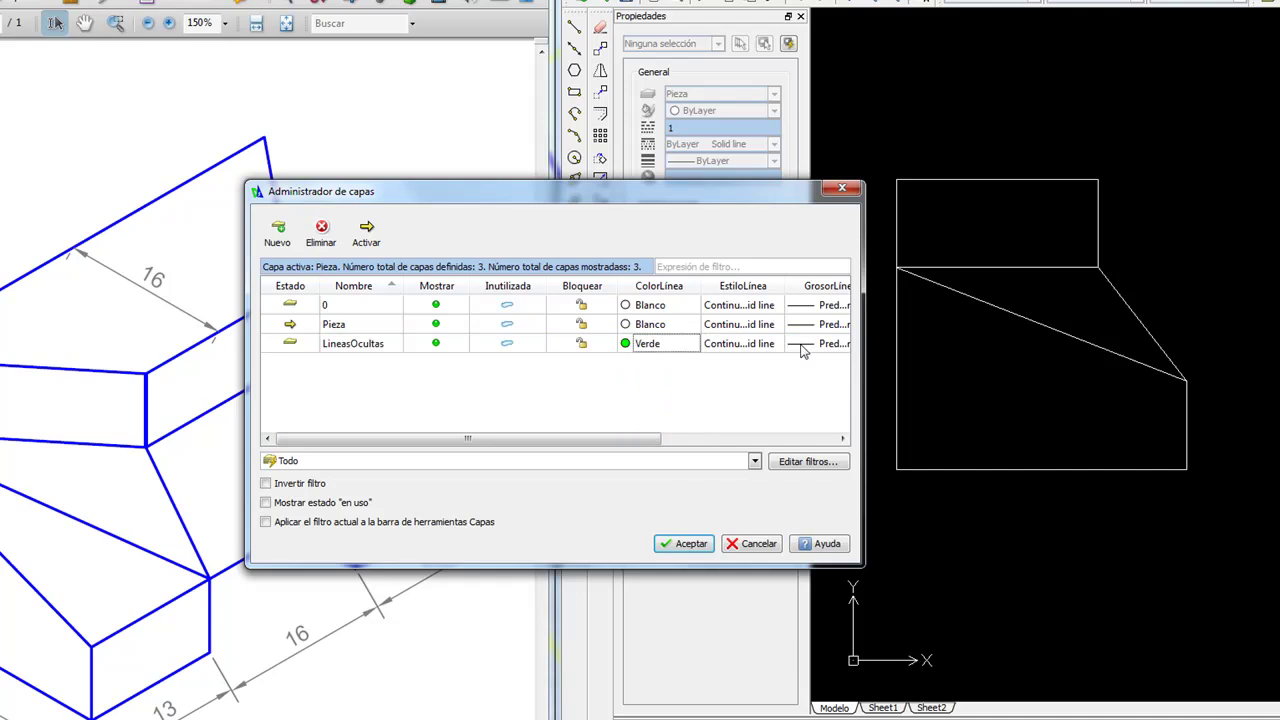
pyautogui.click(764, 345)
pyautogui.click(764, 345)
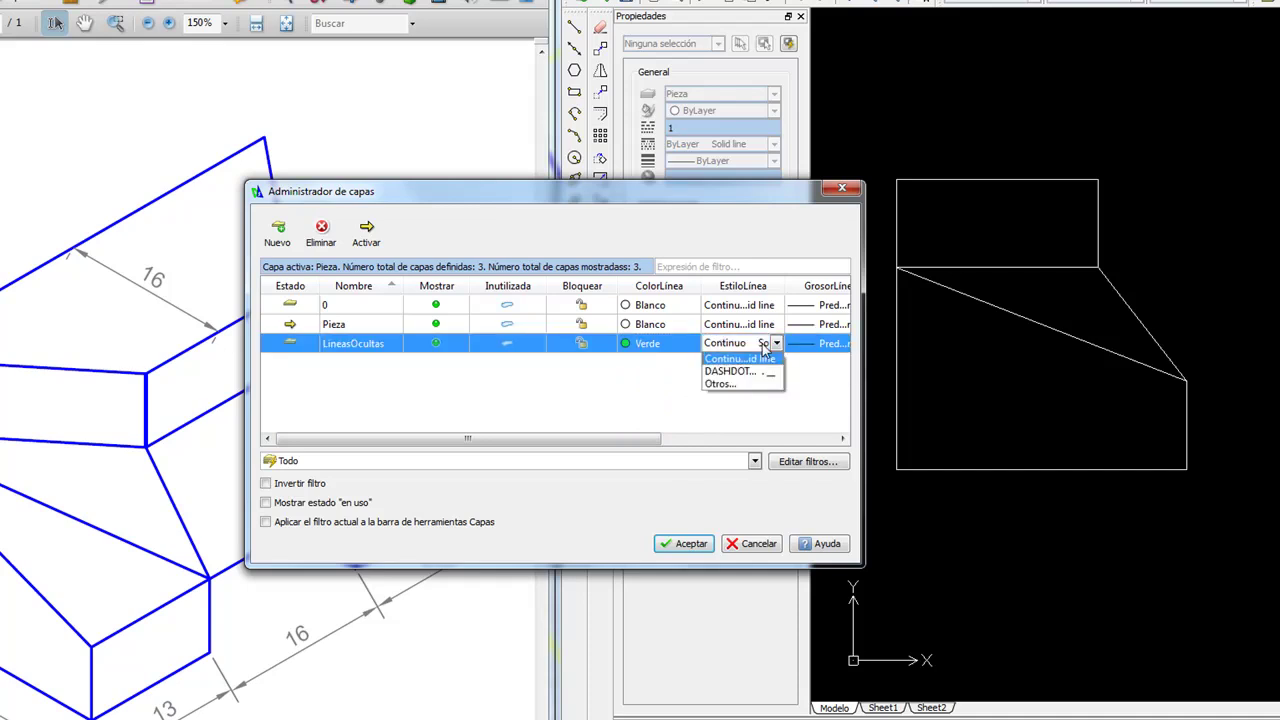
# - Load DASHDOT from mm.lin, overwriting the existing one, and assign it to LineasOcultas
pyautogui.click(721, 383)
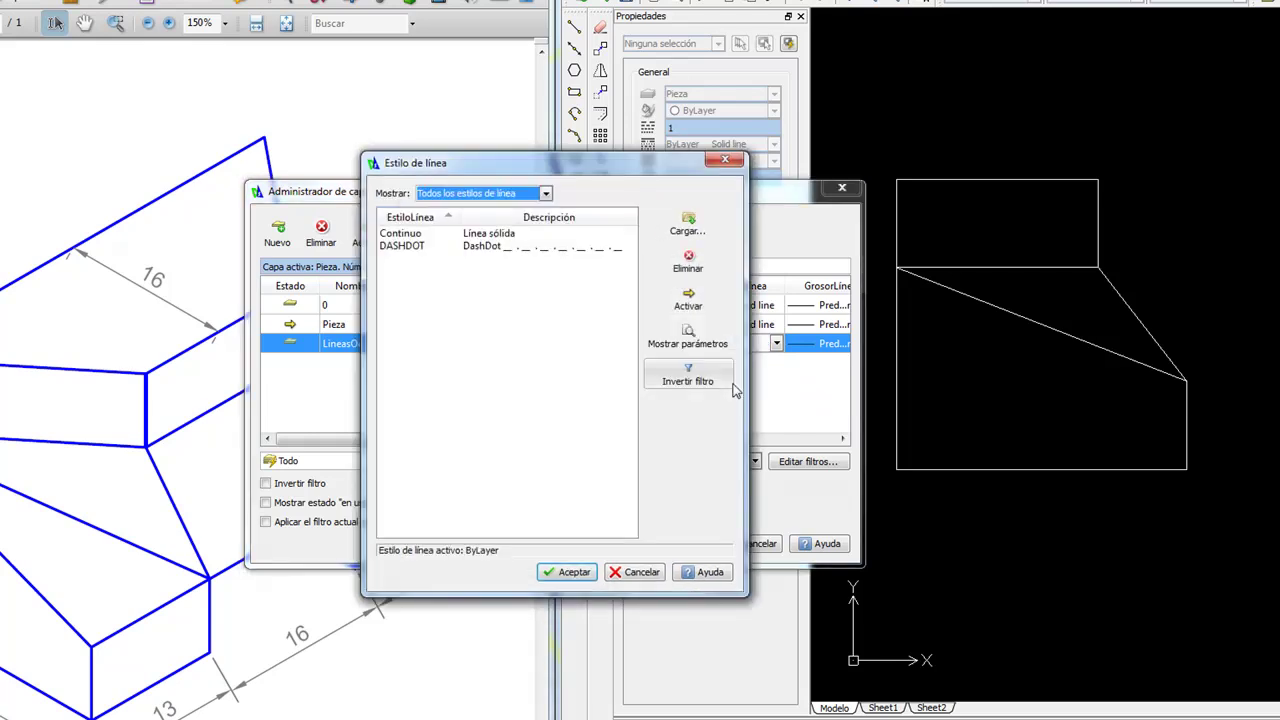
pyautogui.click(686, 229)
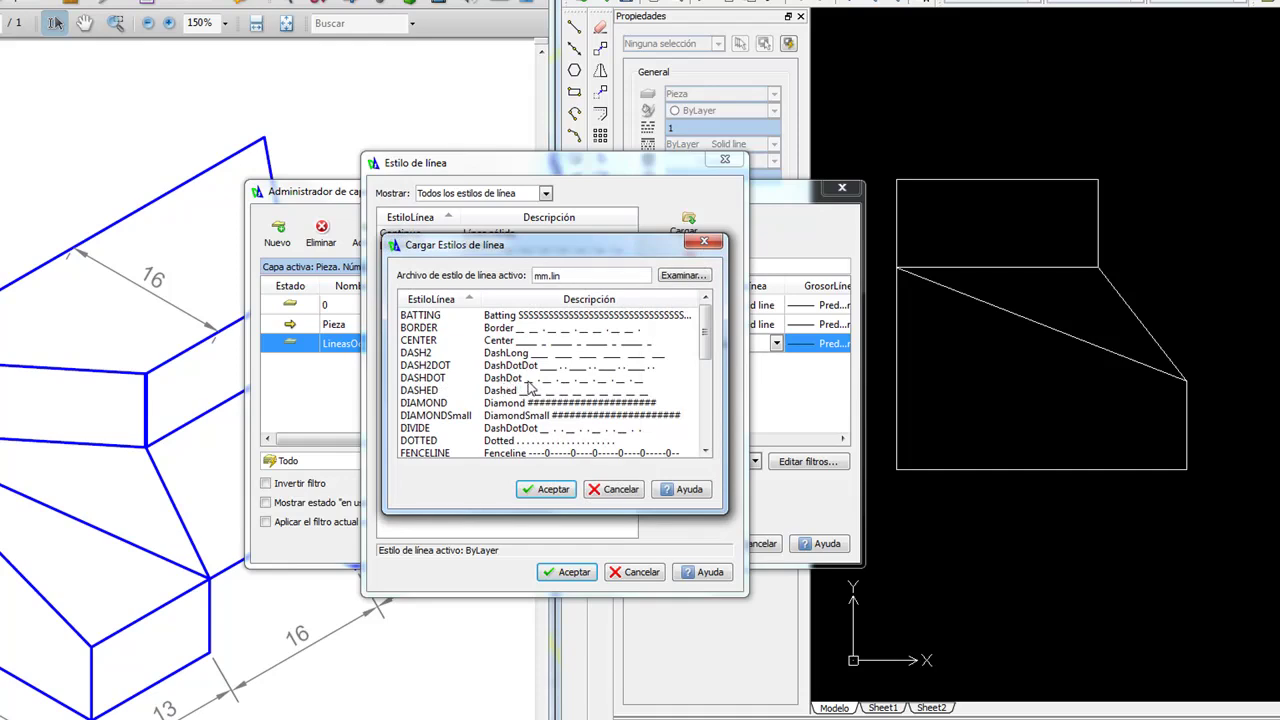
pyautogui.click(517, 380)
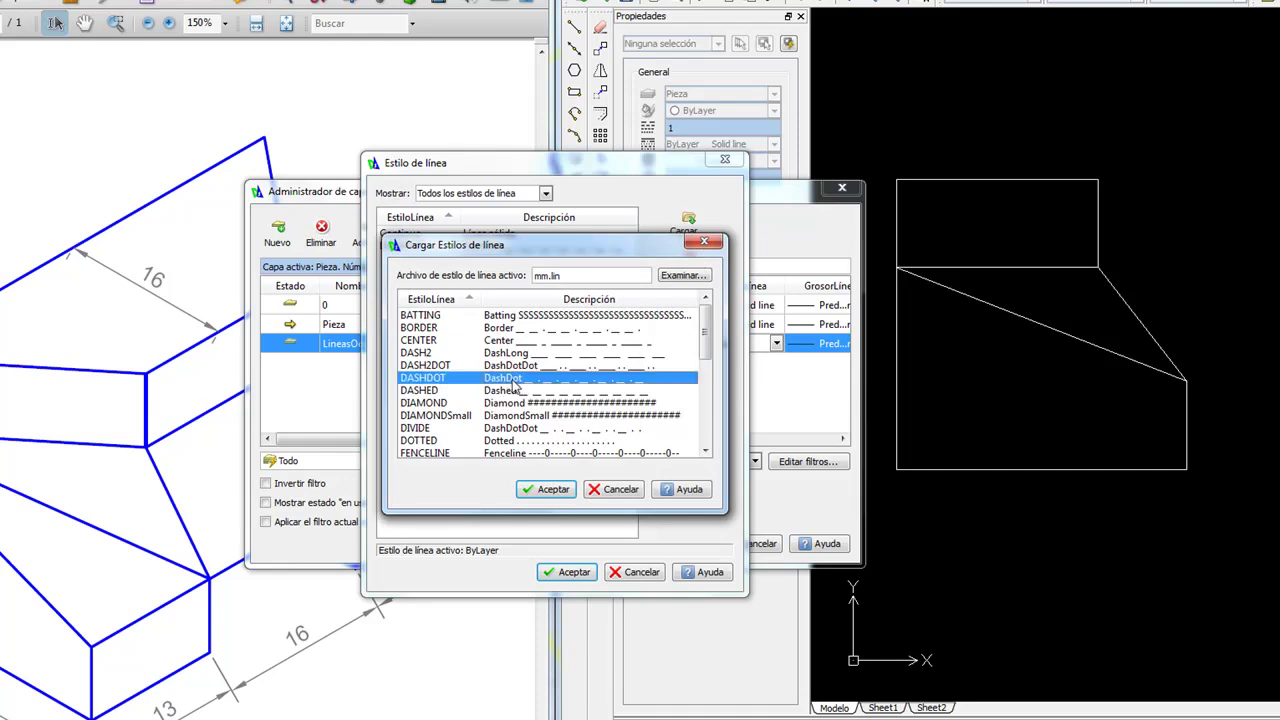
pyautogui.click(558, 489)
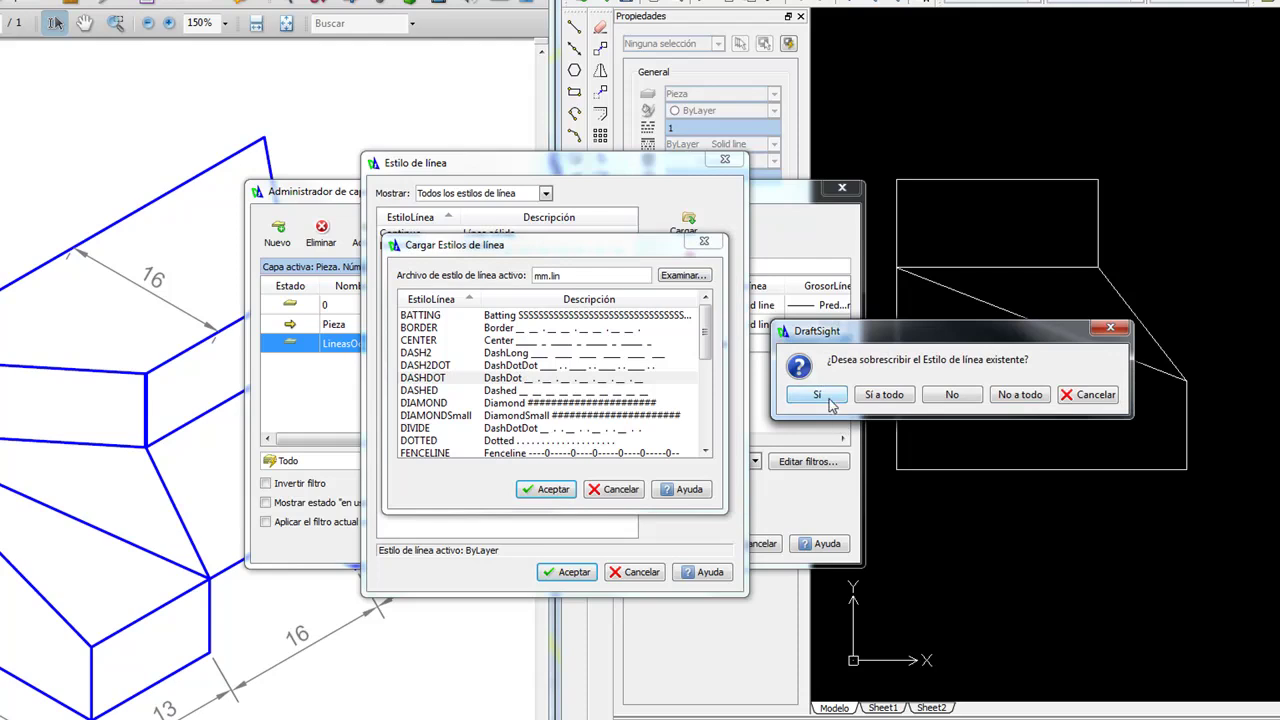
pyautogui.click(830, 396)
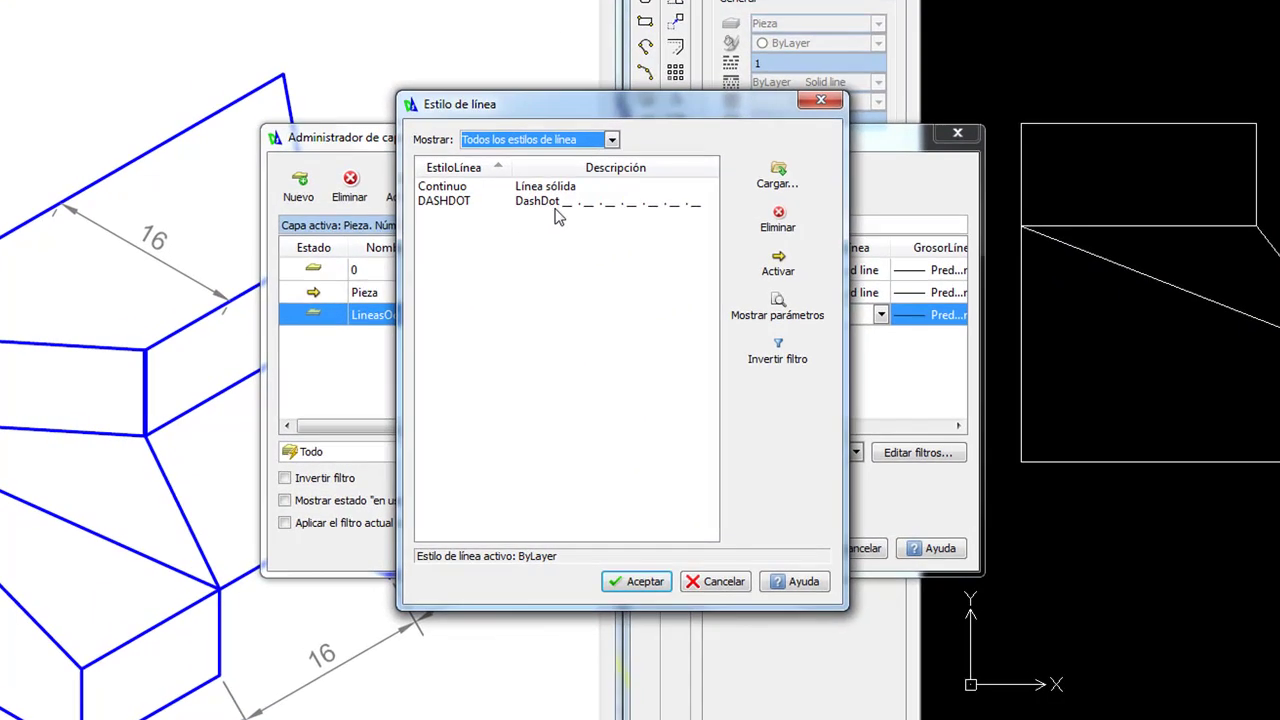
pyautogui.click(544, 199)
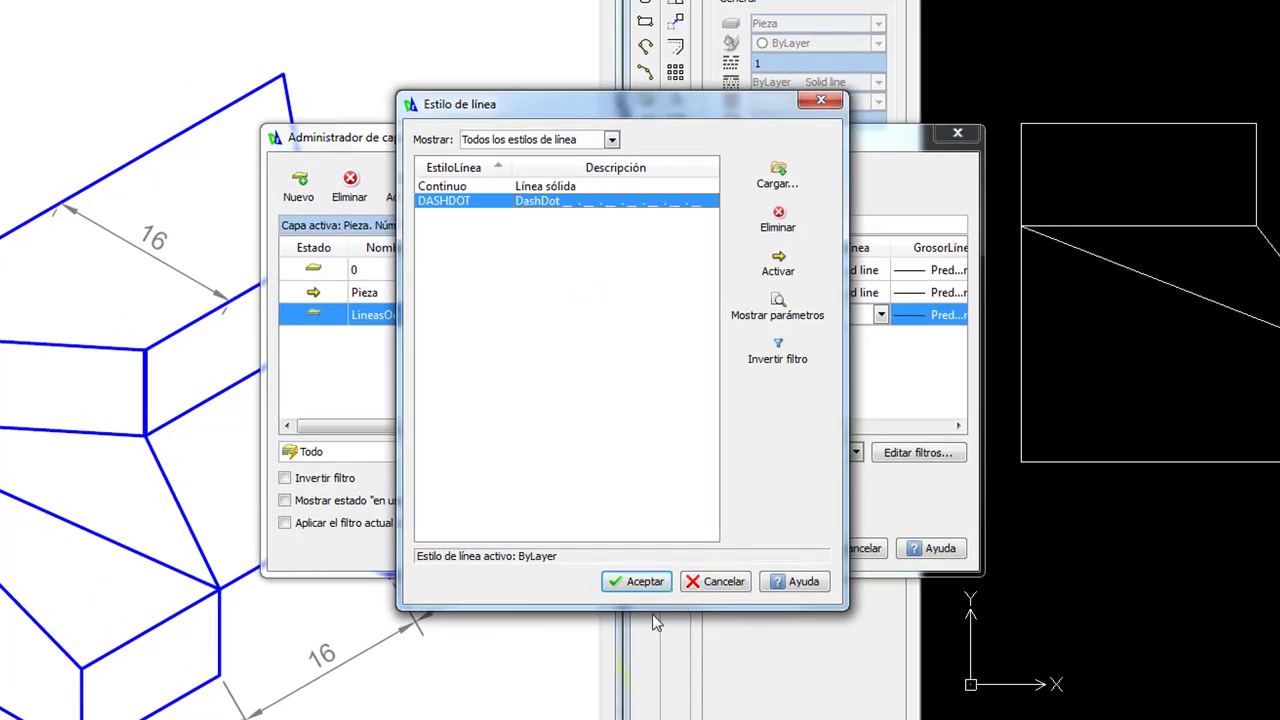
pyautogui.click(645, 582)
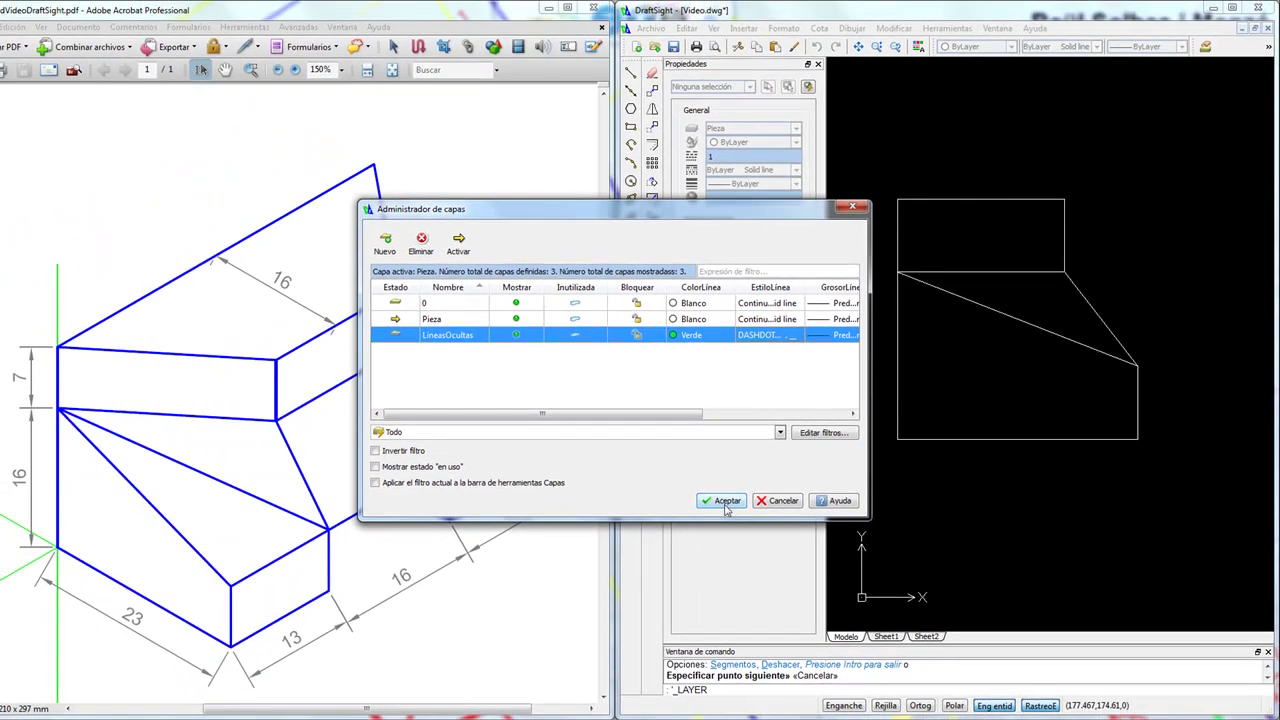
# - Apply the layer changes and select LineasOcultas as the current layer in Properties
pyautogui.click(726, 501)
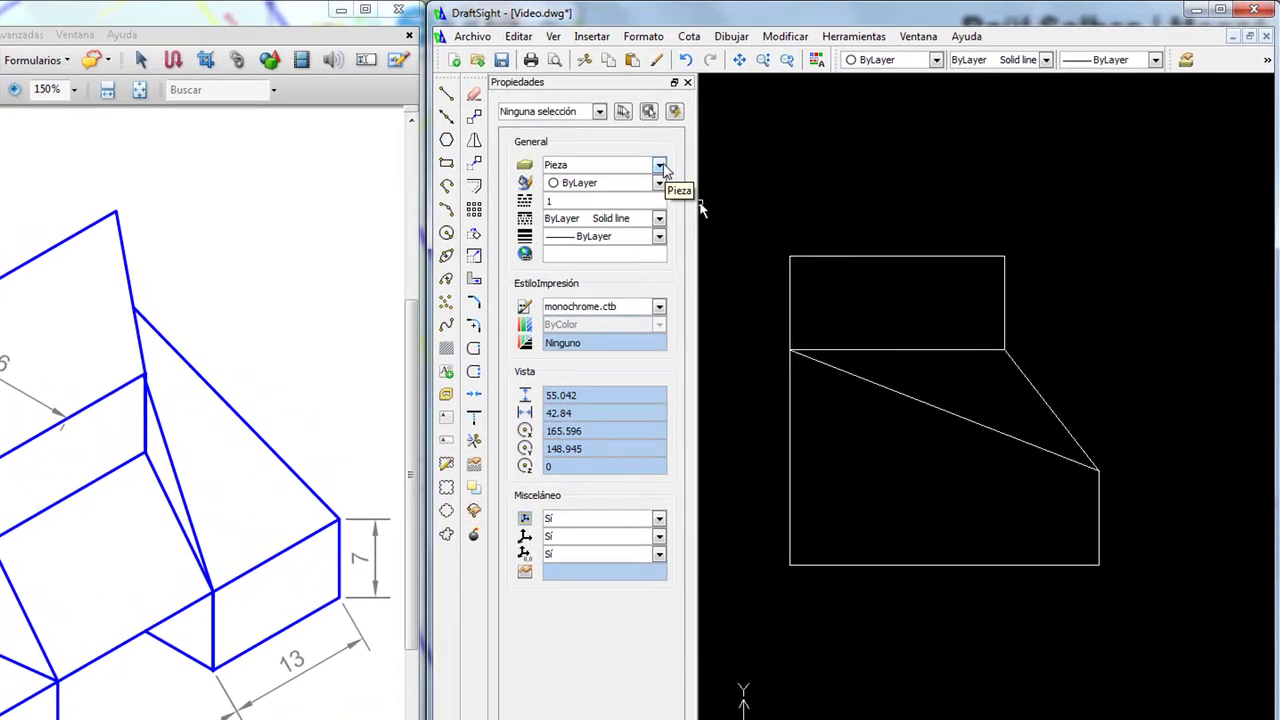
pyautogui.click(797, 129)
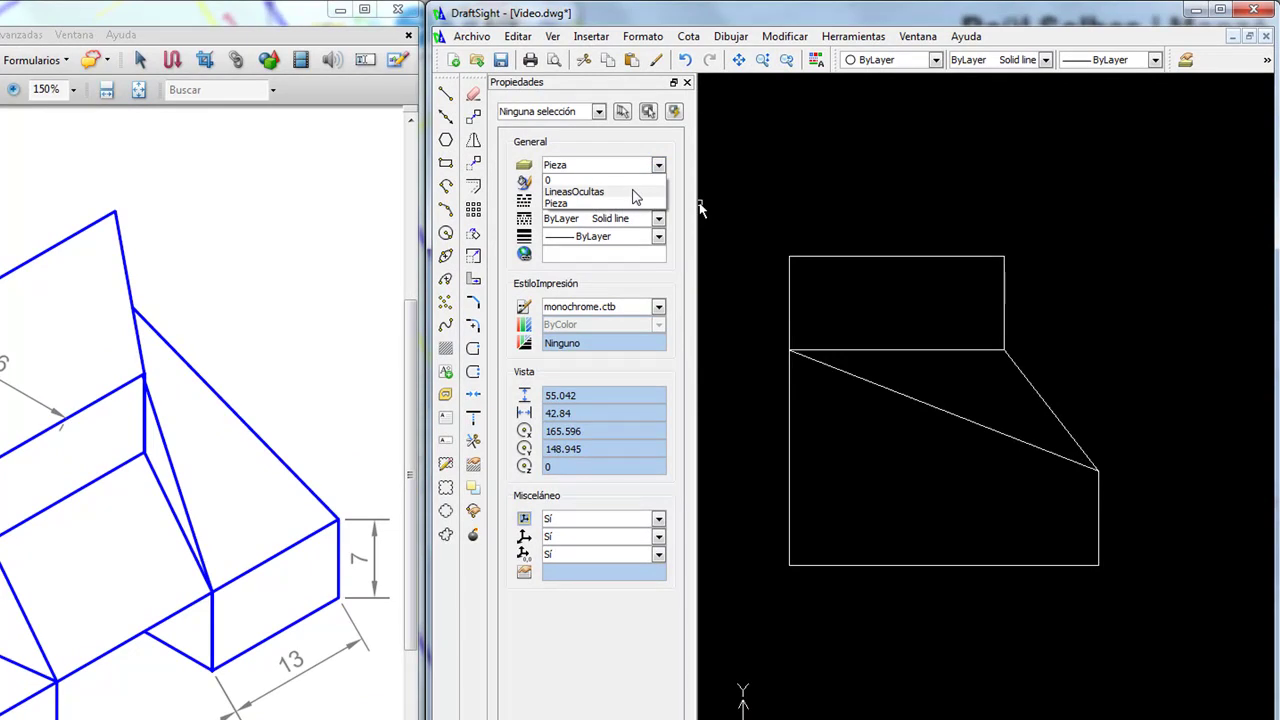
pyautogui.click(633, 192)
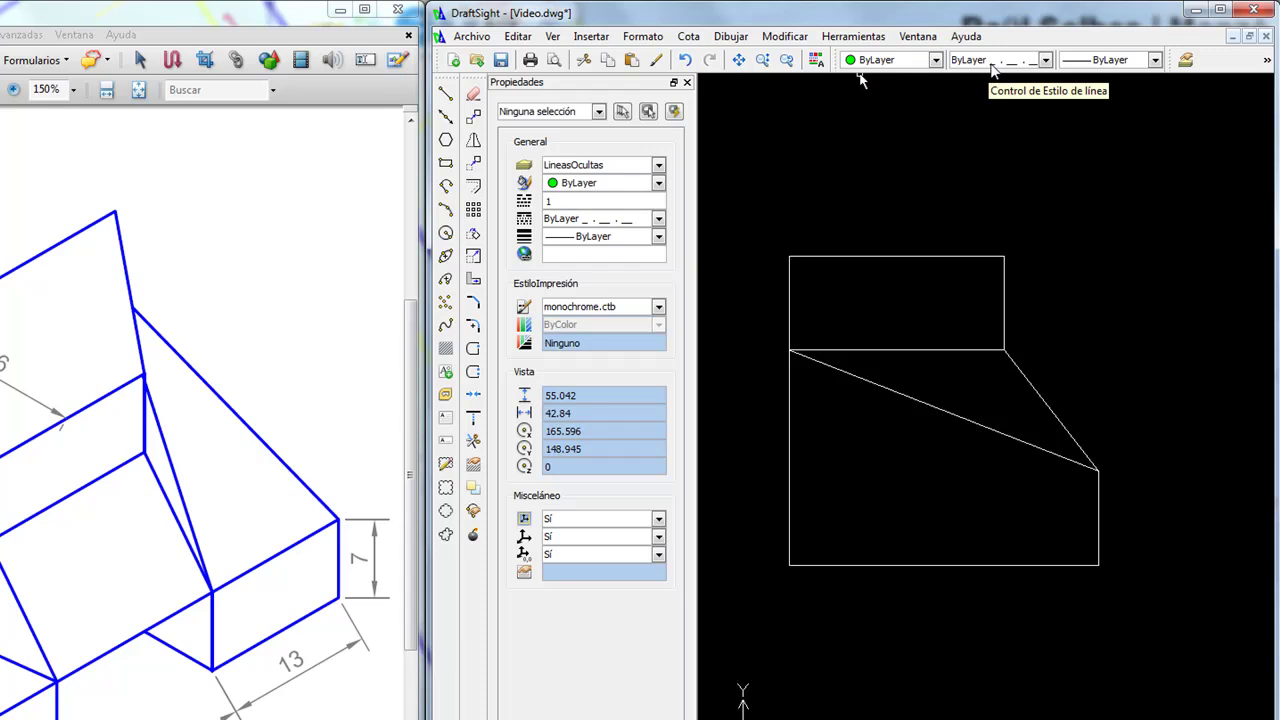
# - Draw a line from the side view's right corner, perpendicular to the left edge
pyautogui.click(446, 95)
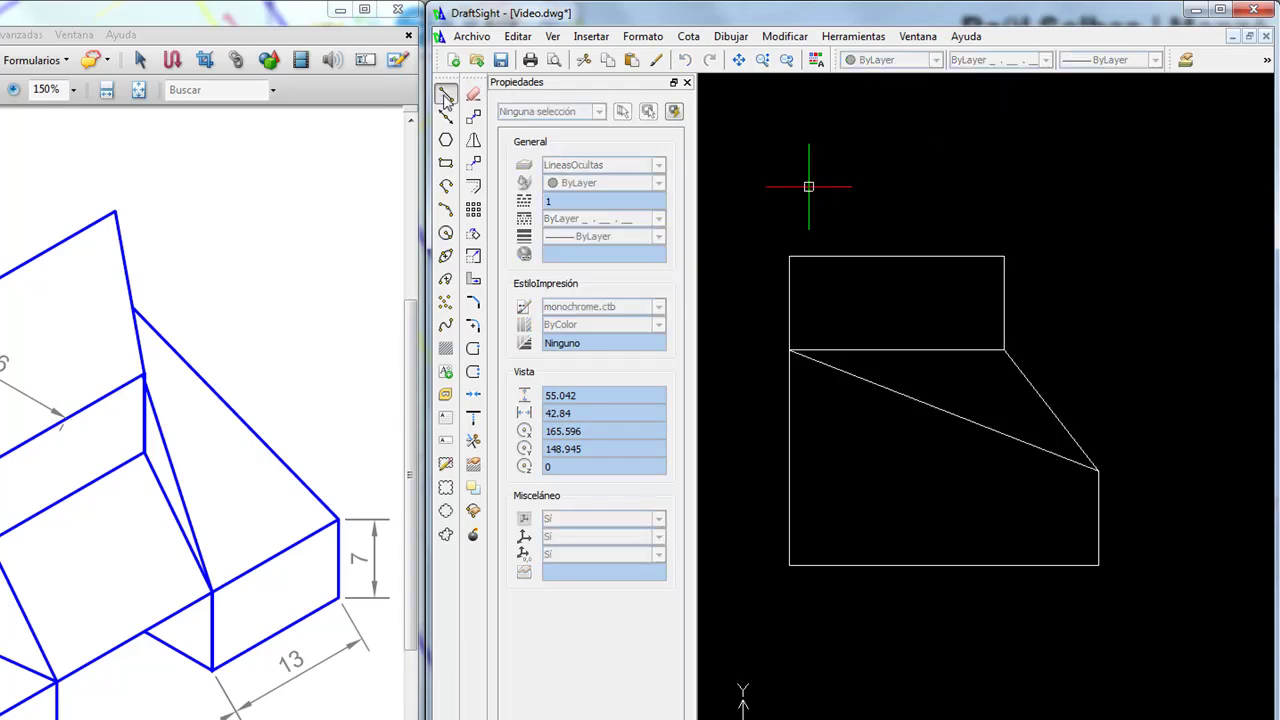
pyautogui.click(1098, 470)
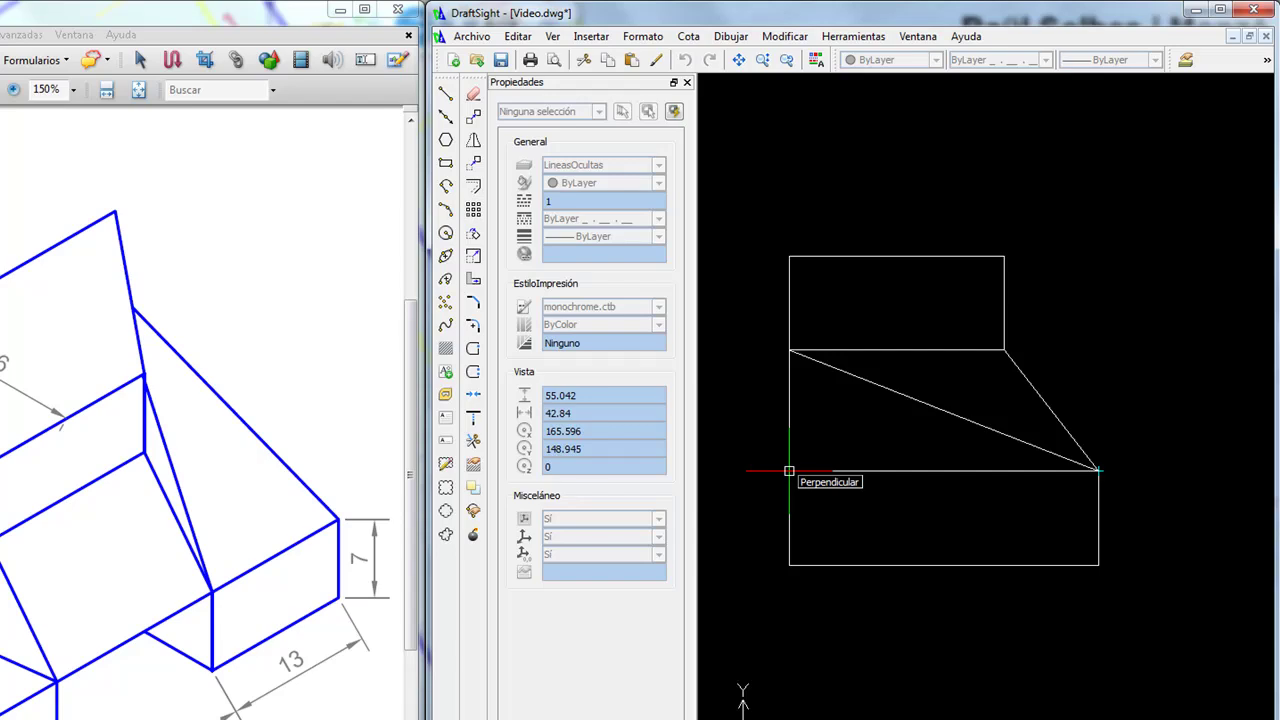
pyautogui.click(789, 470)
pyautogui.press('Escape')
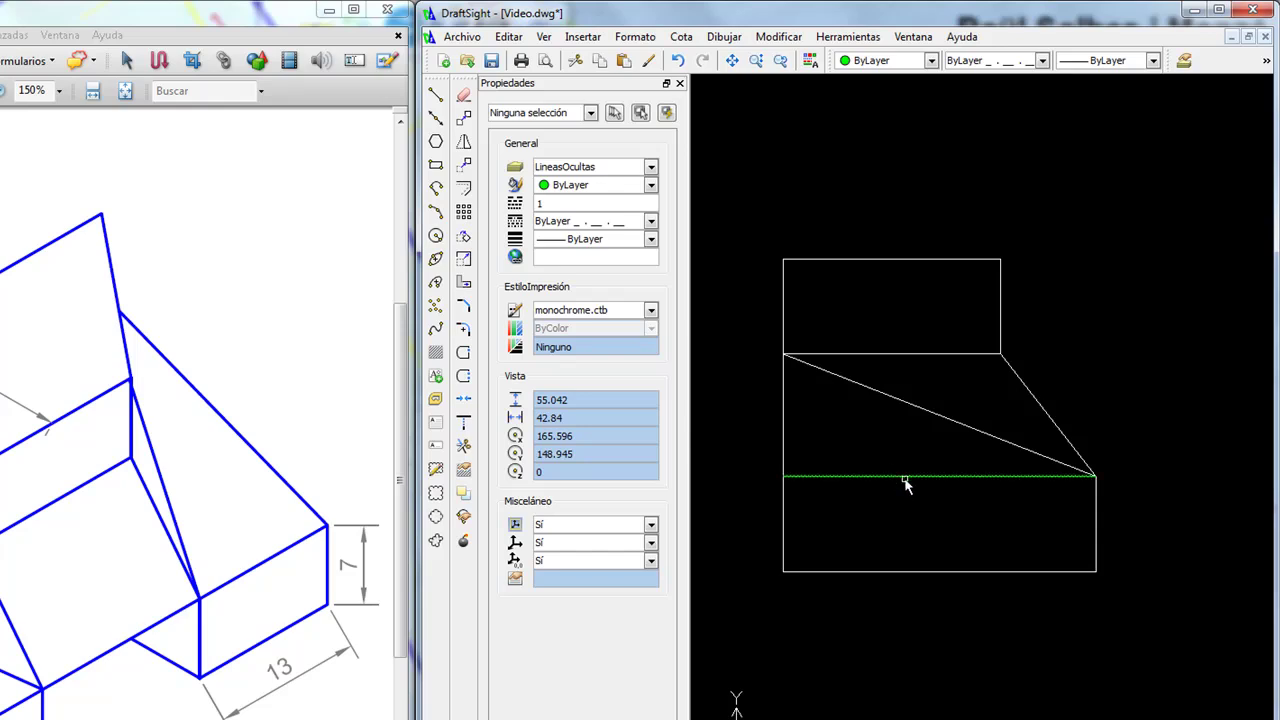
# - Change the green line's linetype scale to 0.1 in Properties, then deselect it
pyautogui.click(903, 479)
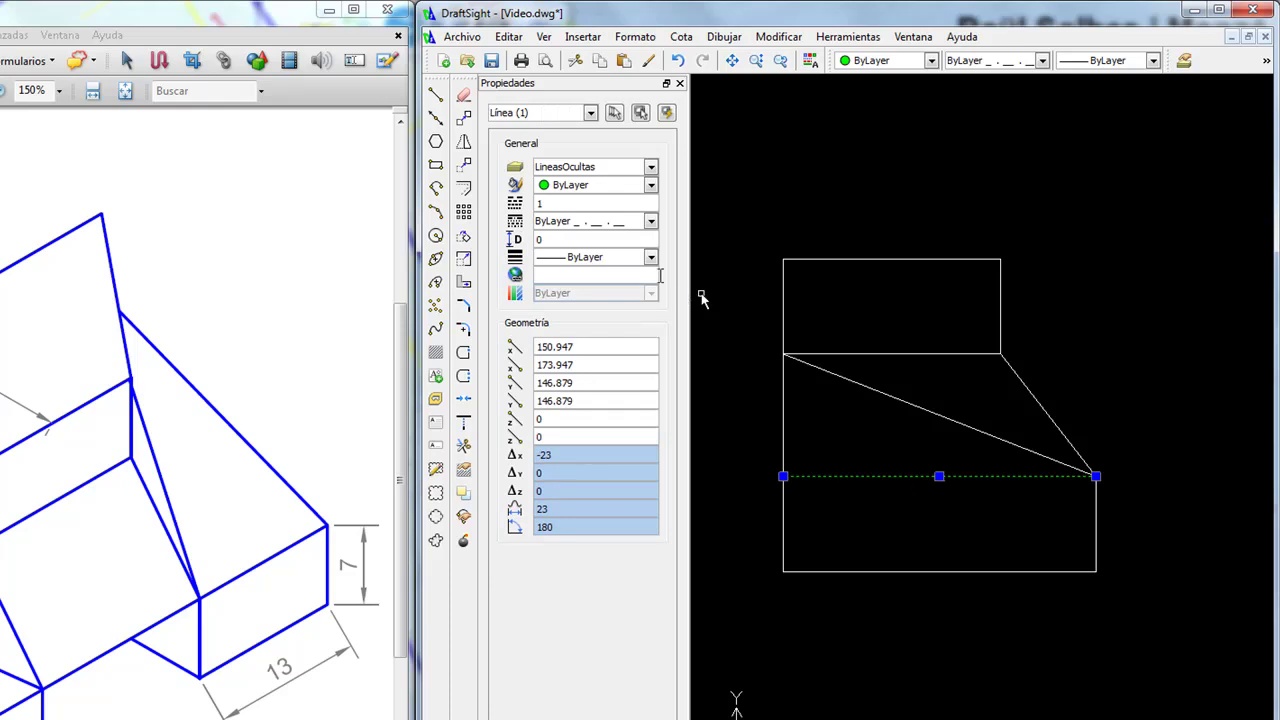
pyautogui.click(567, 203)
pyautogui.press('Tab')
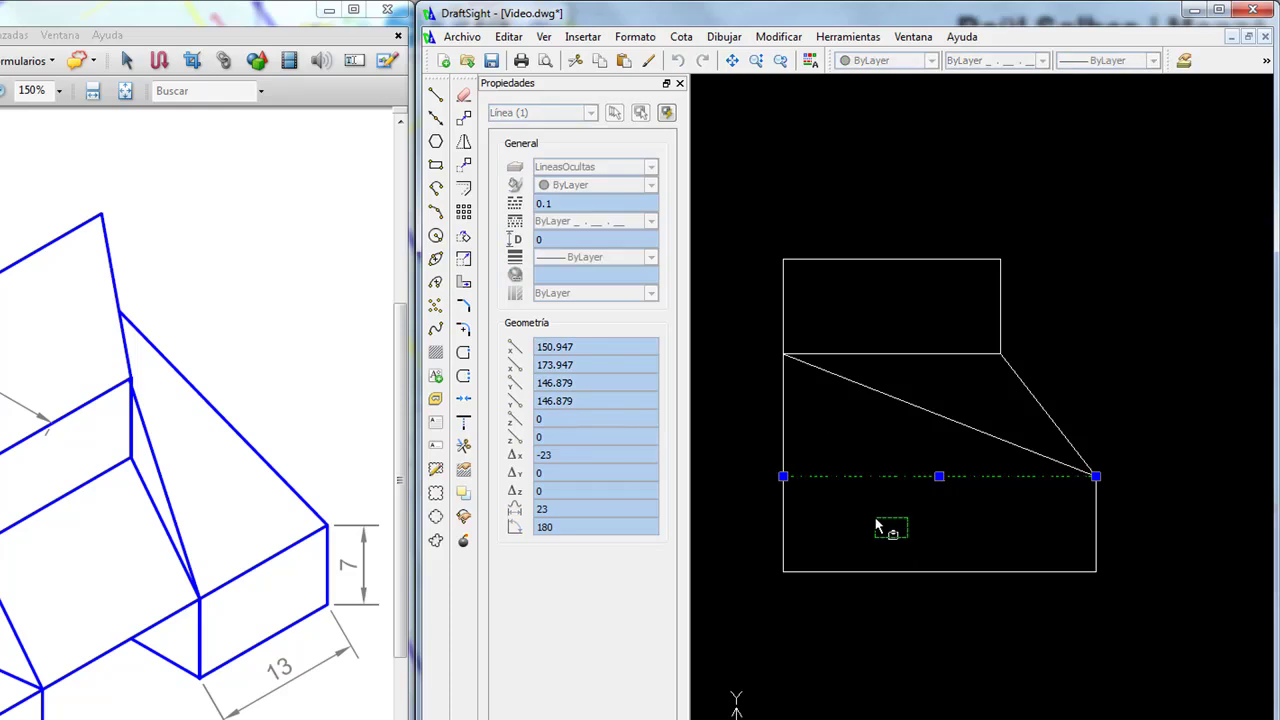
pyautogui.press('Escape')
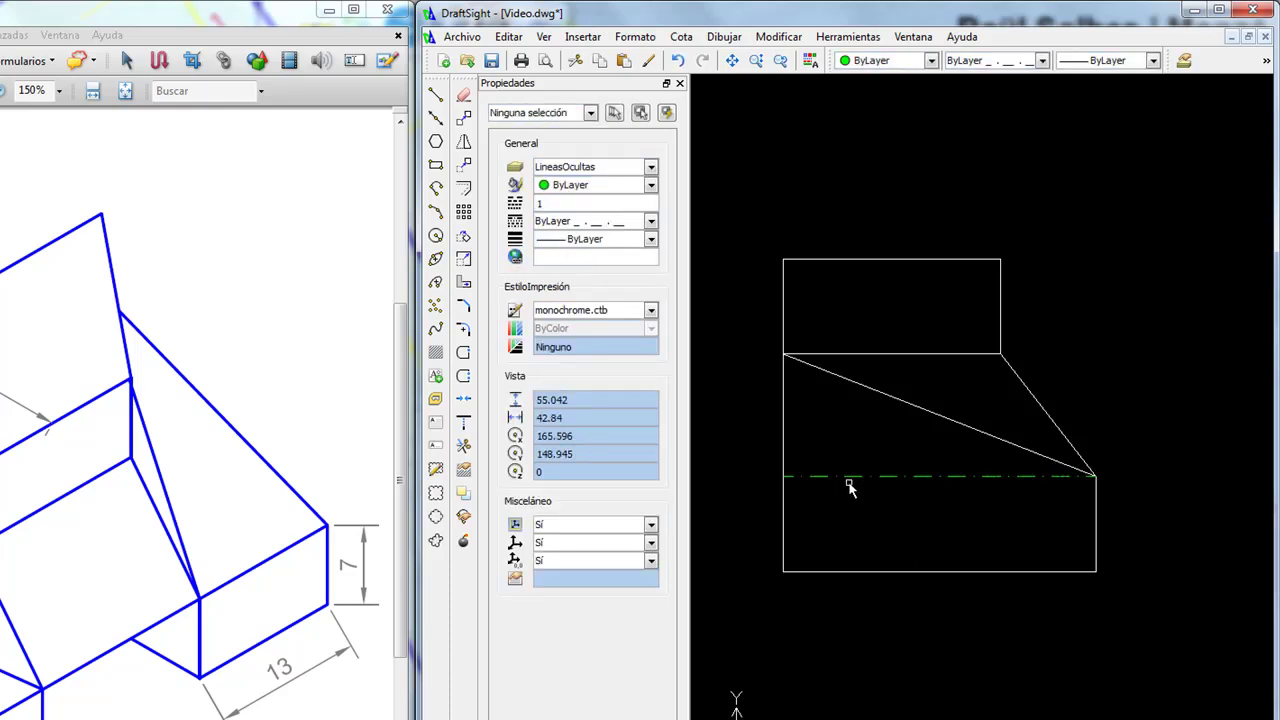
# - Zoom out and pan until the front view sits beside the side view with its green dash-dot hidden line
pyautogui.scroll(-2, 848, 487)
pyautogui.scroll(-2, 846, 490)
pyautogui.moveTo(846, 490)
pyautogui.mouseDown(button='middle')
pyautogui.moveTo(829, 506)
pyautogui.moveTo(1046, 523)
pyautogui.moveTo(1046, 543)
pyautogui.moveTo(1054, 529)
pyautogui.mouseUp(button='middle')
pyautogui.scroll(1, 1005, 537)
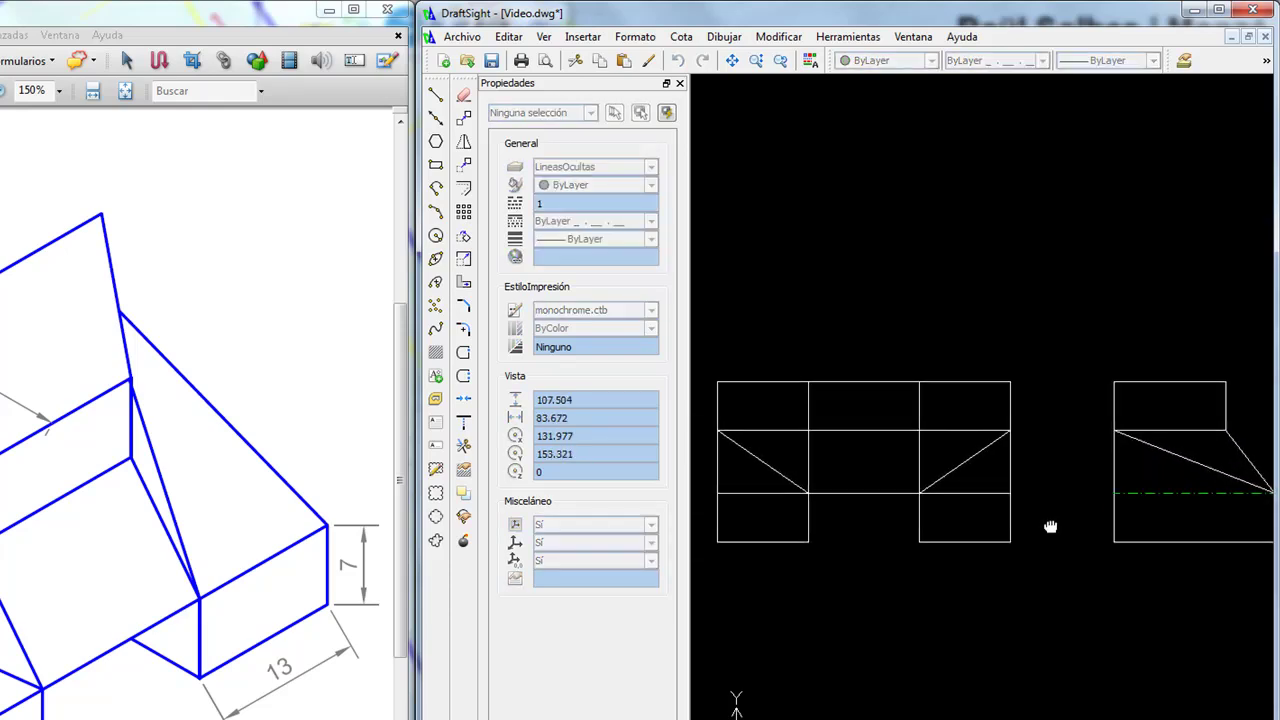
pyautogui.scroll(-1, 1040, 522)
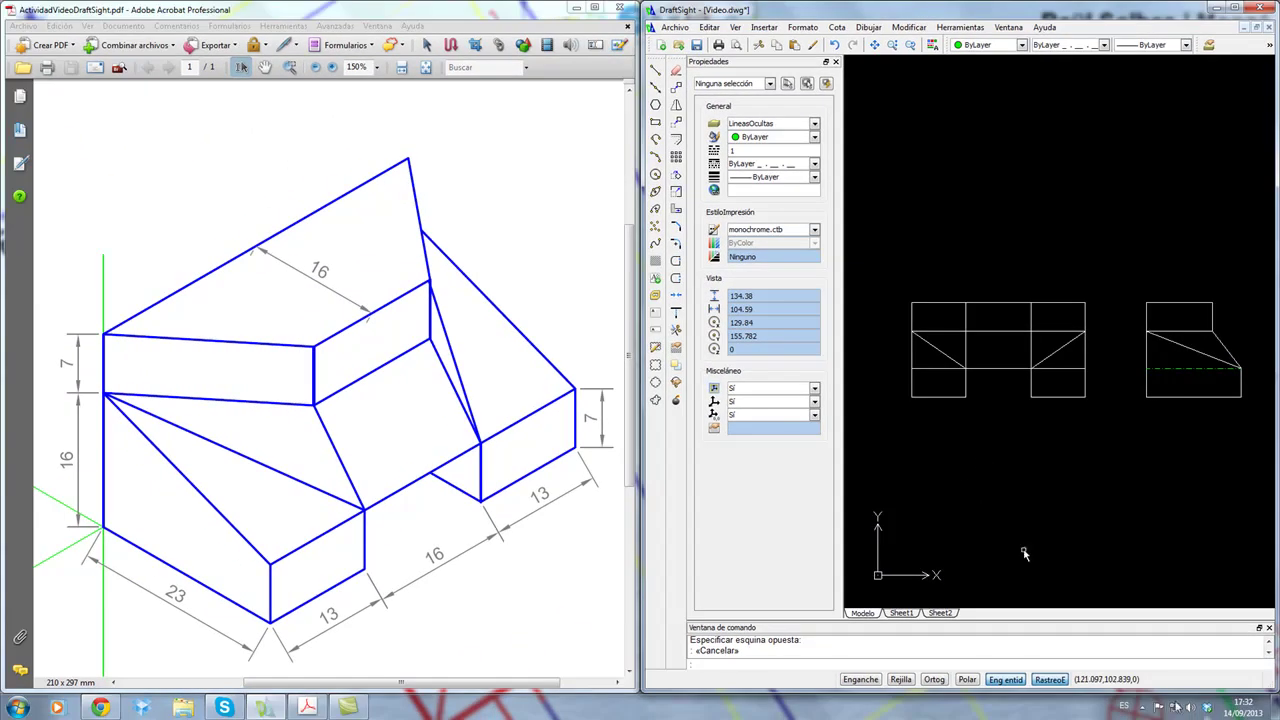
pyautogui.click(1143, 706)
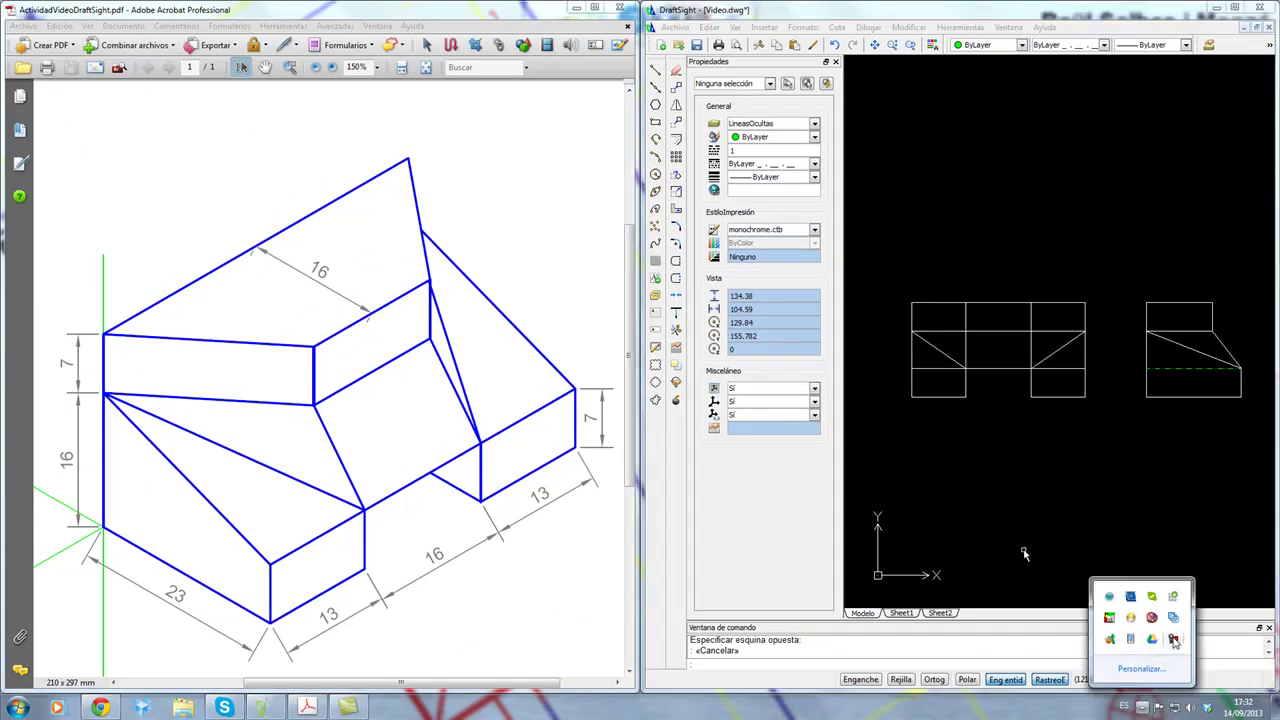